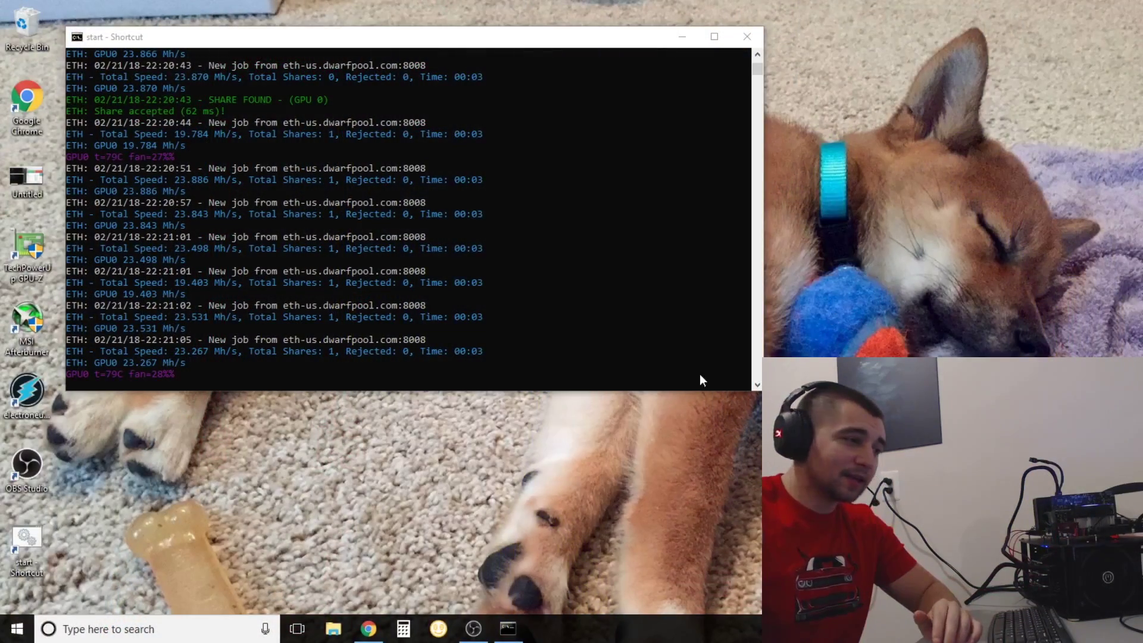
Review the Reddit tutorial on modding an AMD BIOS in the browser, including its tool list and memory strap advice.
{"action": "left_click", "coordinate": [368, 629]}
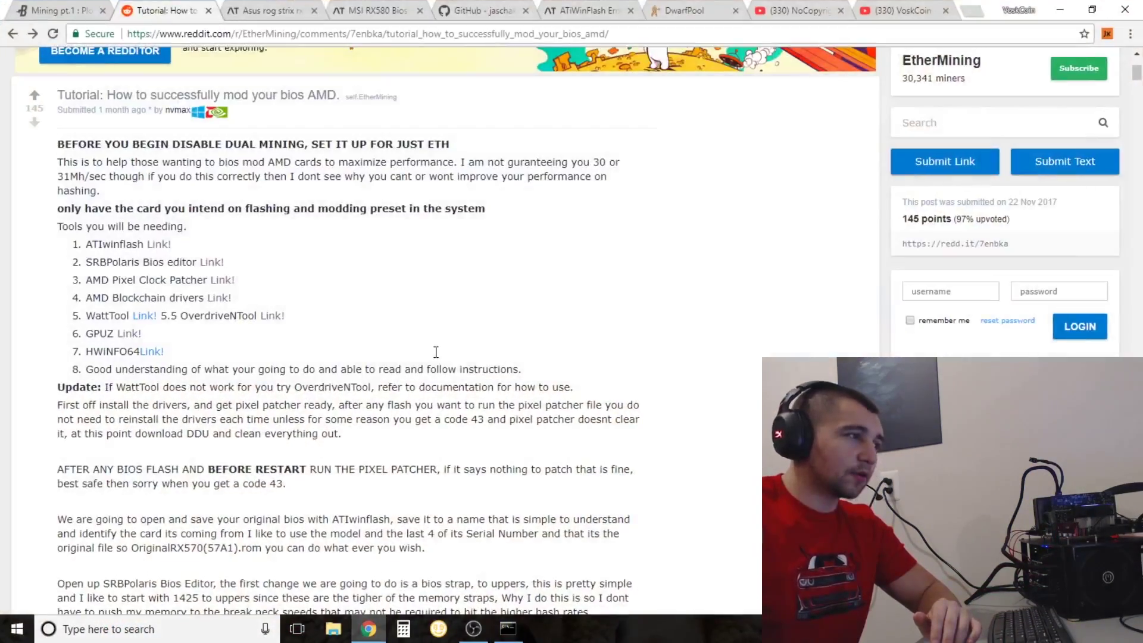
{"action": "left_click", "coordinate": [899, 8]}
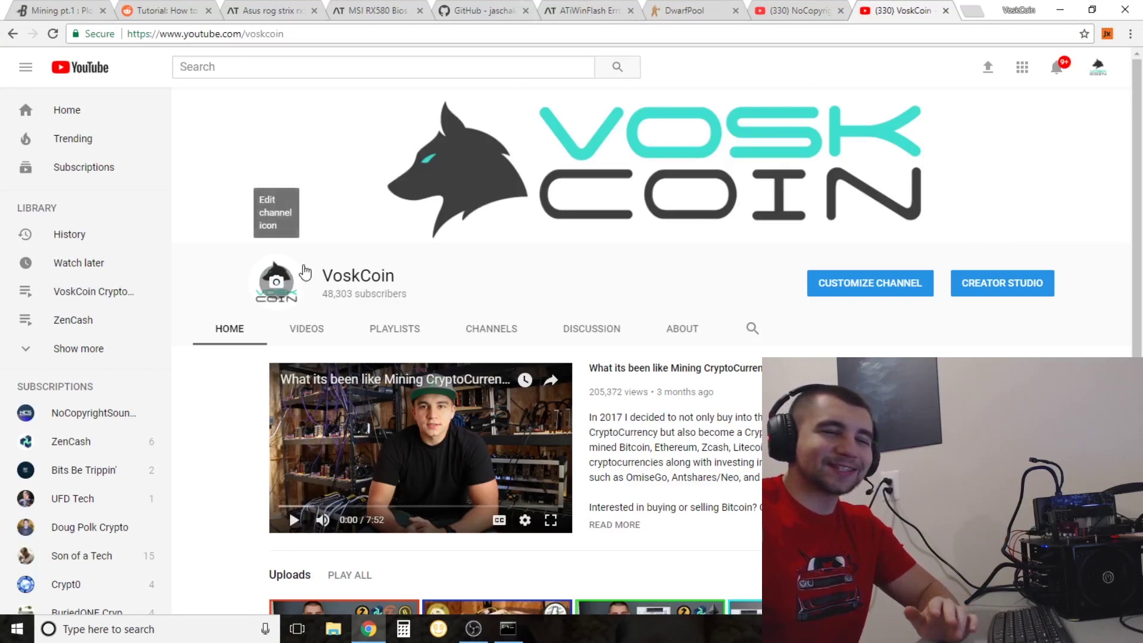
{"action": "left_click", "coordinate": [156, 9]}
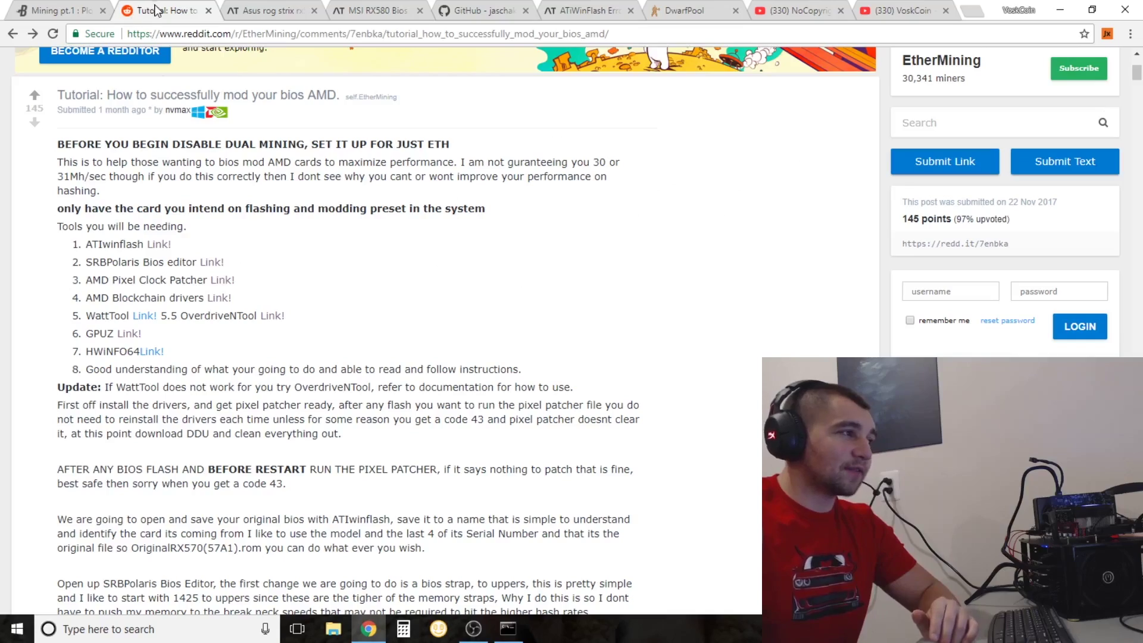
{"action": "scroll", "coordinate": [281, 199], "scroll_direction": "up", "scroll_amount": 3}
{"action": "scroll", "coordinate": [230, 258], "scroll_direction": "down", "scroll_amount": 7}
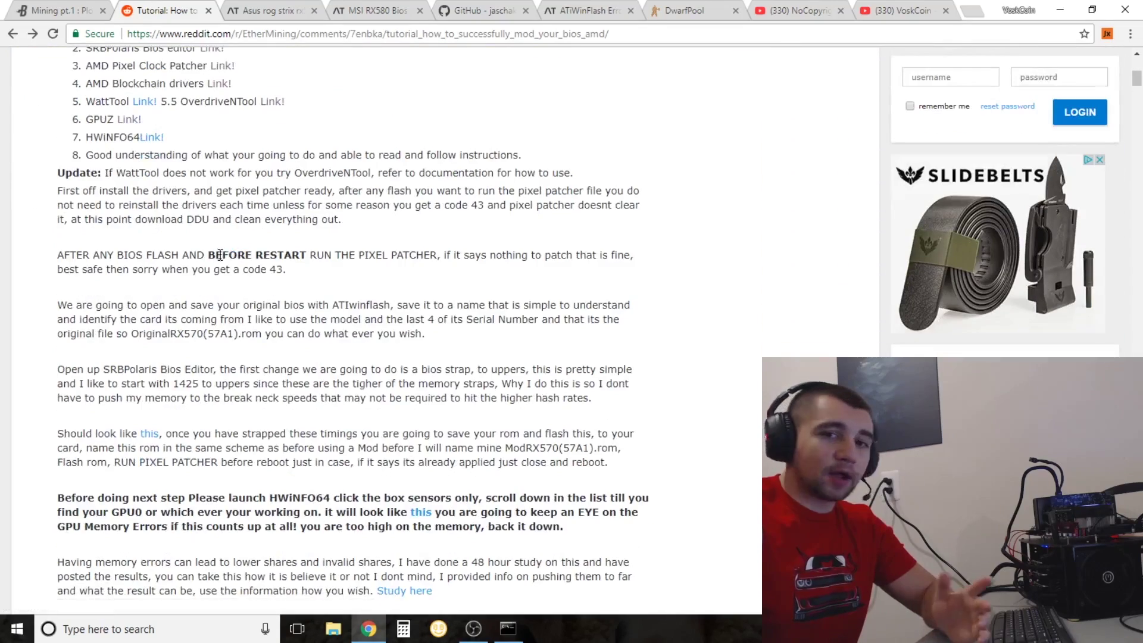
{"action": "scroll", "coordinate": [219, 255], "scroll_direction": "up", "scroll_amount": 4}
{"action": "scroll", "coordinate": [296, 185], "scroll_direction": "down", "scroll_amount": 7}
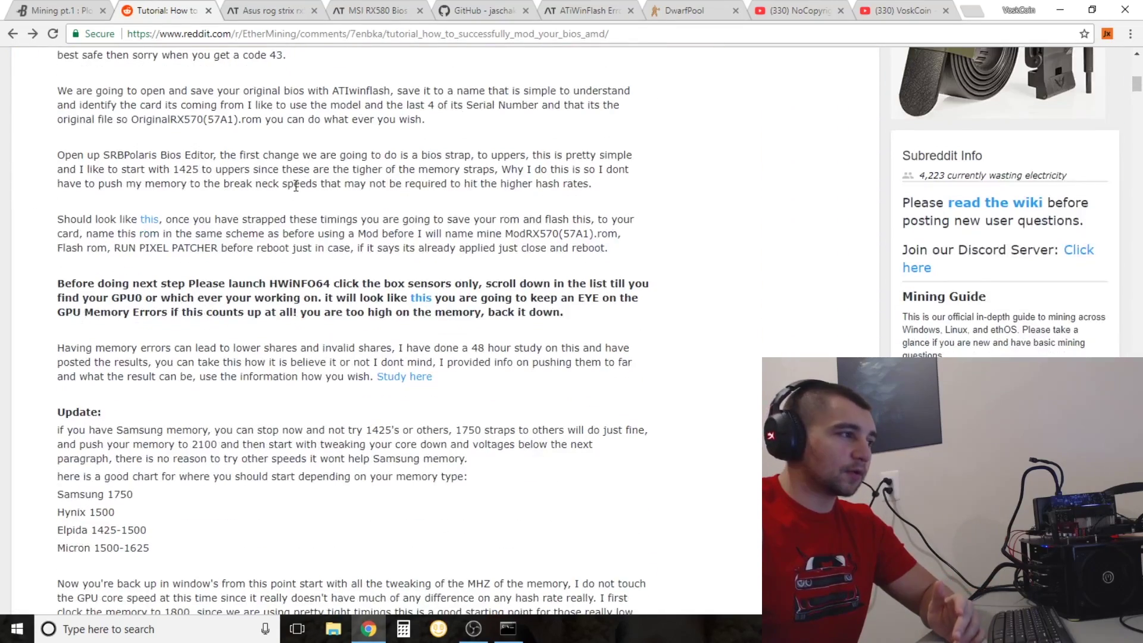
{"action": "scroll", "coordinate": [244, 357], "scroll_direction": "down", "scroll_amount": 1}
{"action": "scroll", "coordinate": [262, 322], "scroll_direction": "up", "scroll_amount": 7}
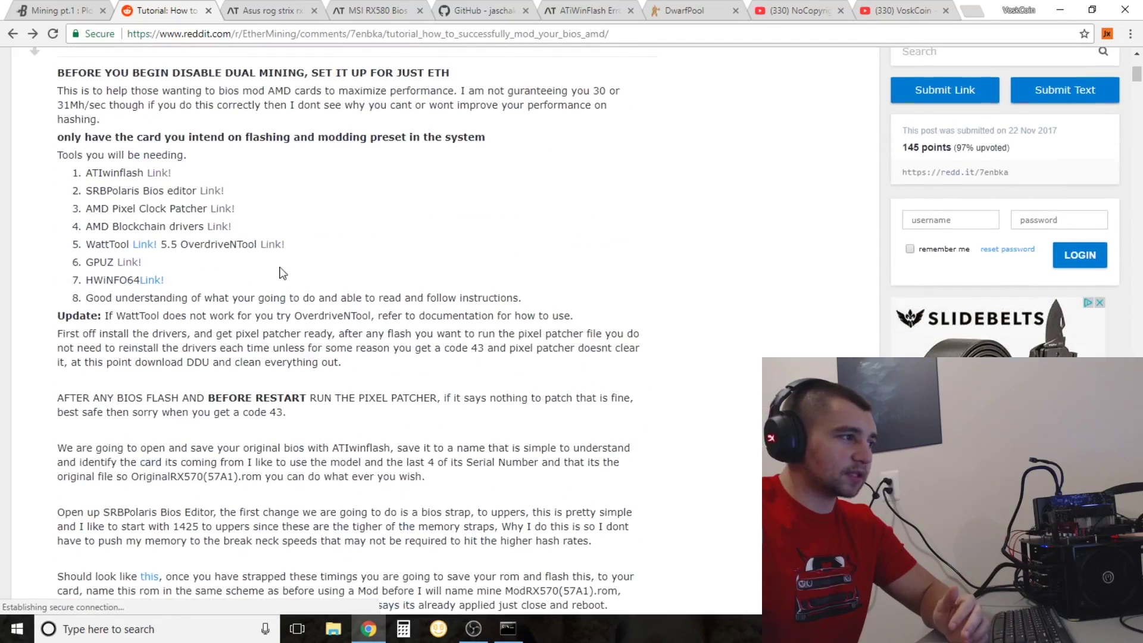
{"action": "scroll", "coordinate": [294, 286], "scroll_direction": "up", "scroll_amount": 5}
{"action": "scroll", "coordinate": [113, 220], "scroll_direction": "down", "scroll_amount": 4}
{"action": "scroll", "coordinate": [149, 258], "scroll_direction": "down", "scroll_amount": 1}
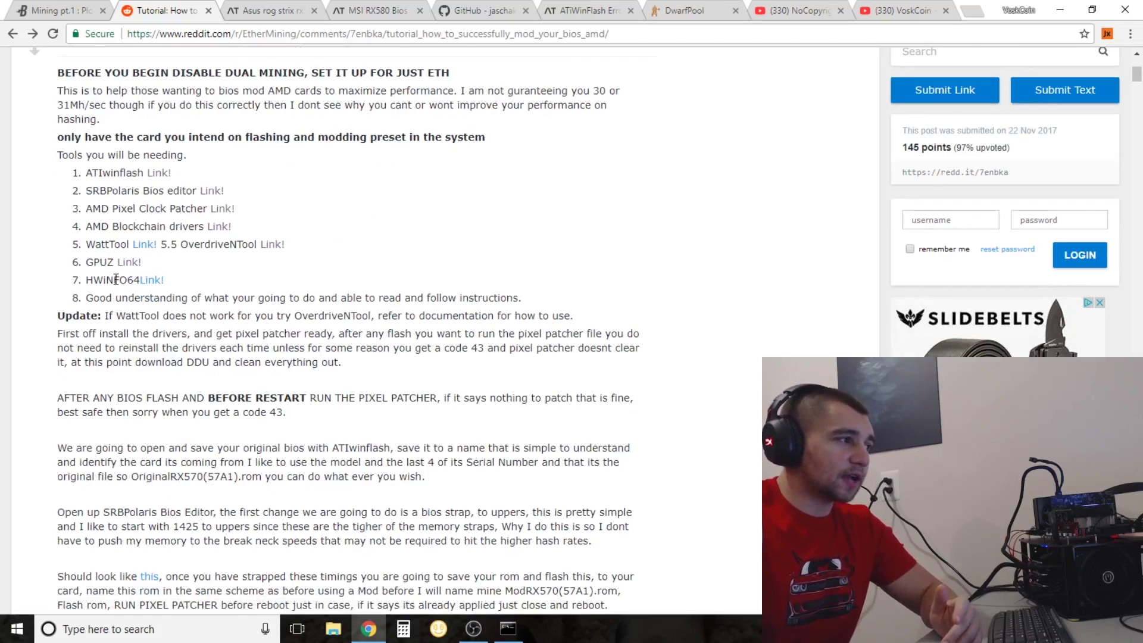
Switch to the desktop and launch TechPowerUp GPU-Z, allowing it to make changes, to inspect the graphics card.
{"action": "left_click", "coordinate": [1049, 14]}
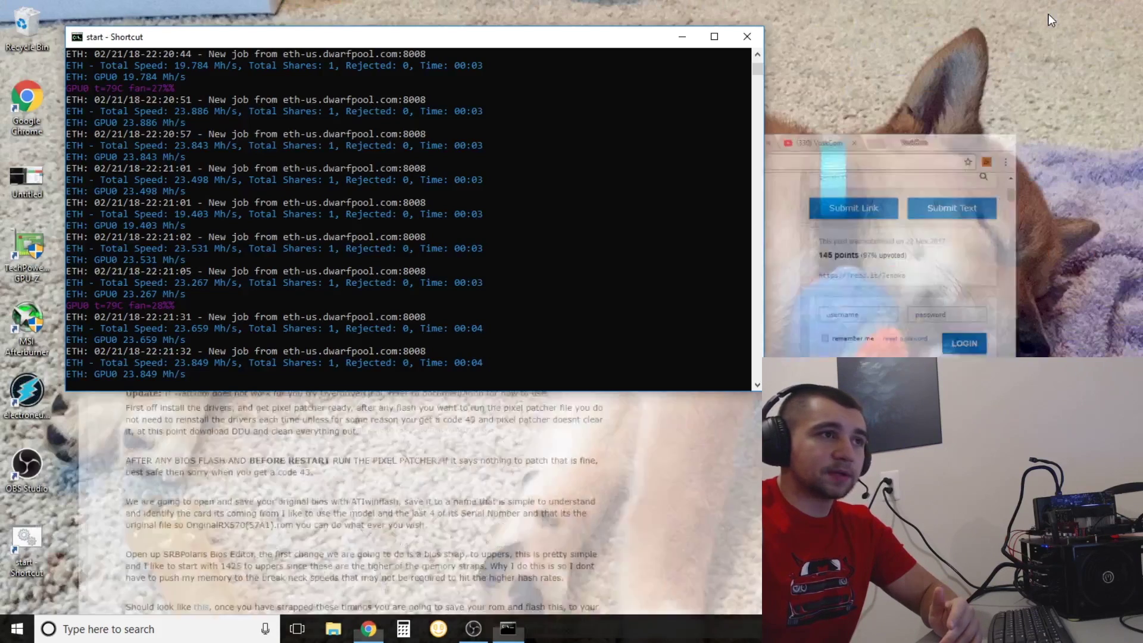
{"action": "double_click", "coordinate": [46, 273]}
{"action": "left_click", "coordinate": [501, 409]}
{"action": "mouse_move", "coordinate": [898, 219]}
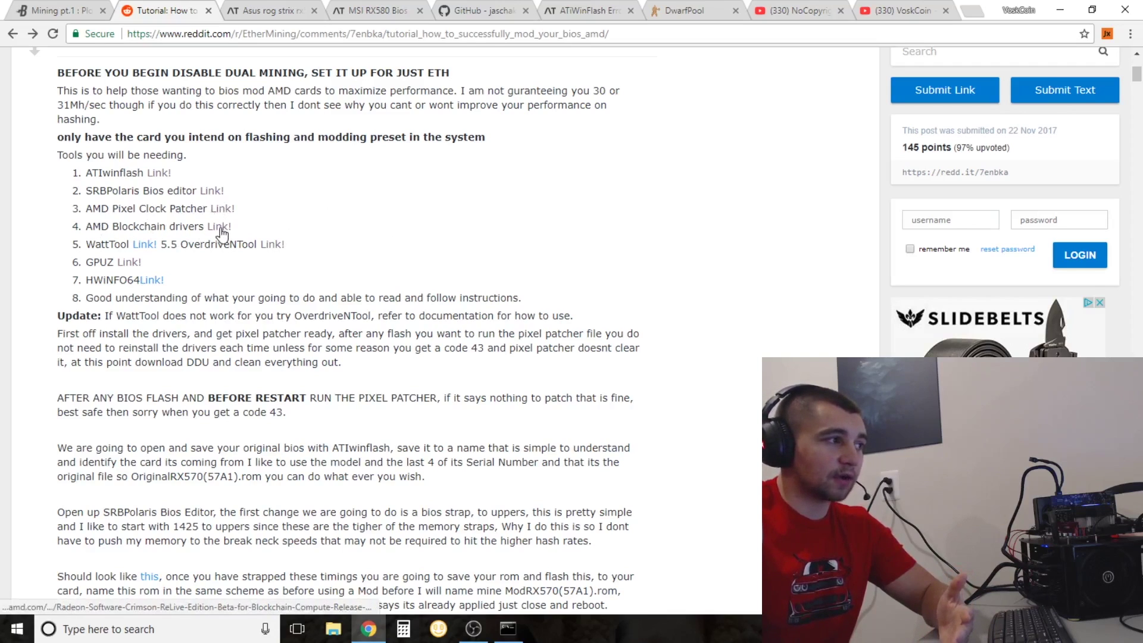
View the ATIWinflash download page linked in the tutorial's tool list and return to the tutorial.
{"action": "left_click", "coordinate": [158, 173]}
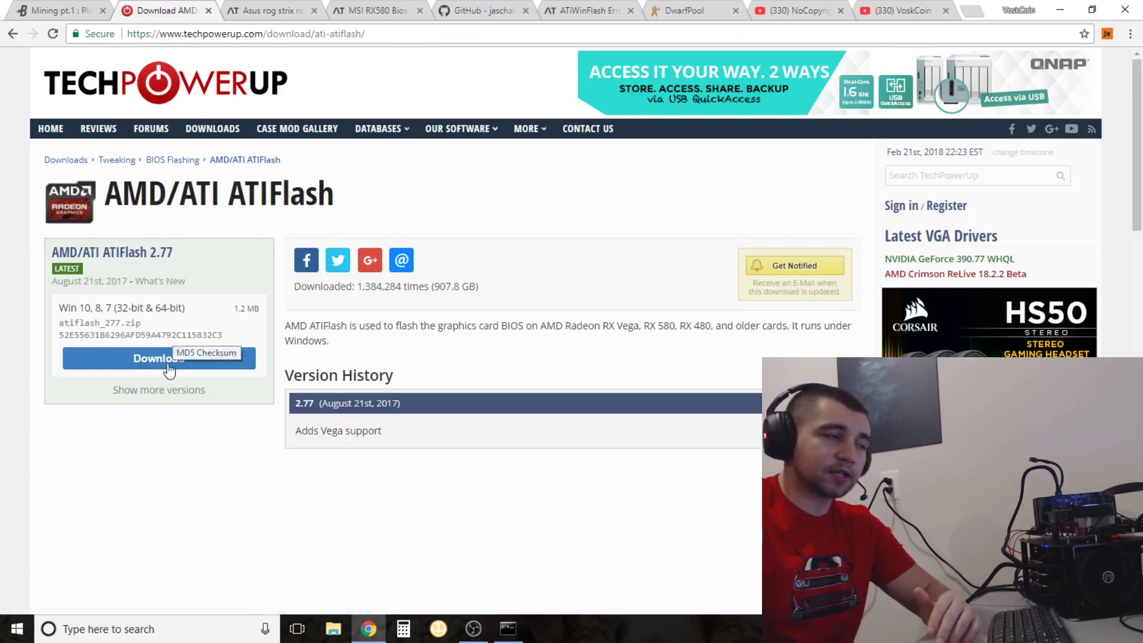
{"action": "left_click", "coordinate": [12, 34]}
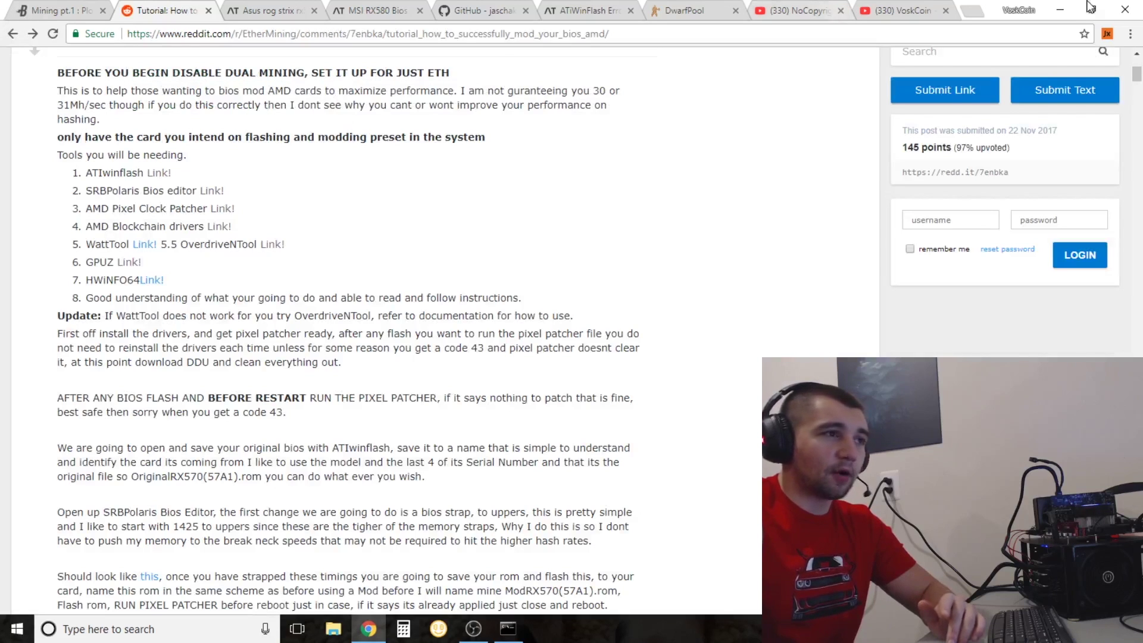
Close the running miner console and launch ATIWinflash from the Den\Tools folder with administrator rights.
{"action": "left_click", "coordinate": [1060, 10]}
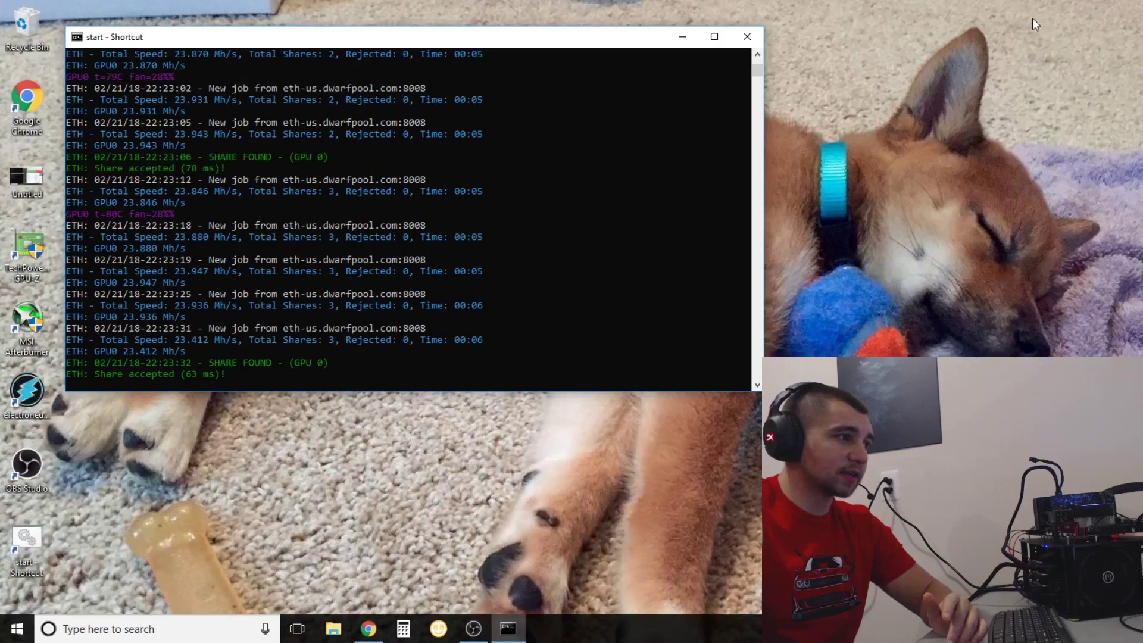
{"action": "left_click", "coordinate": [734, 37]}
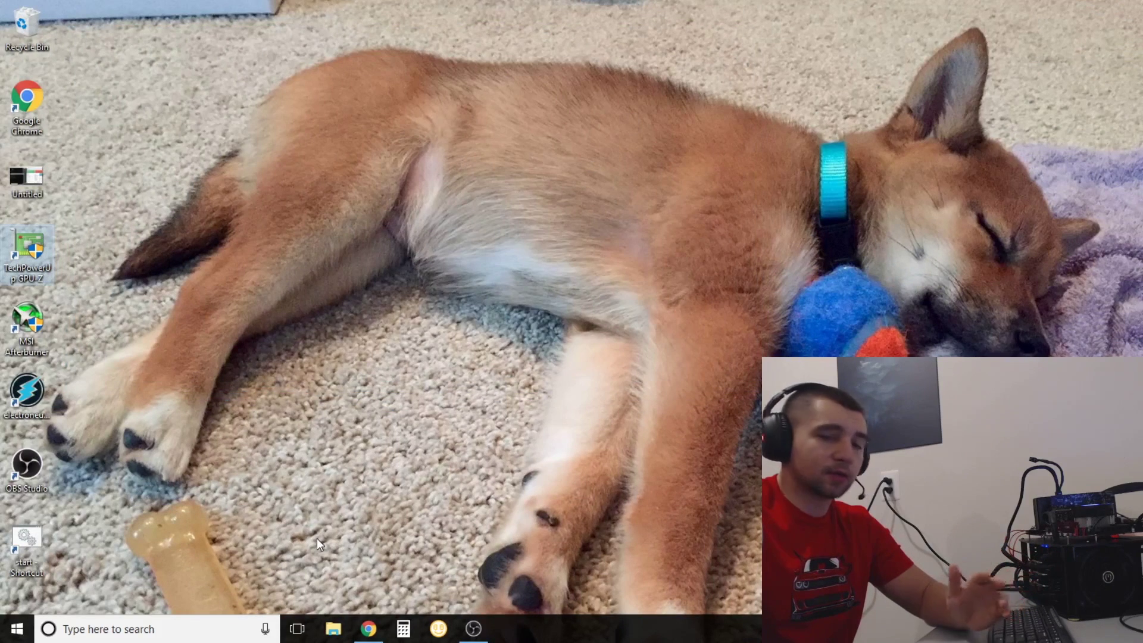
{"action": "left_click", "coordinate": [334, 629]}
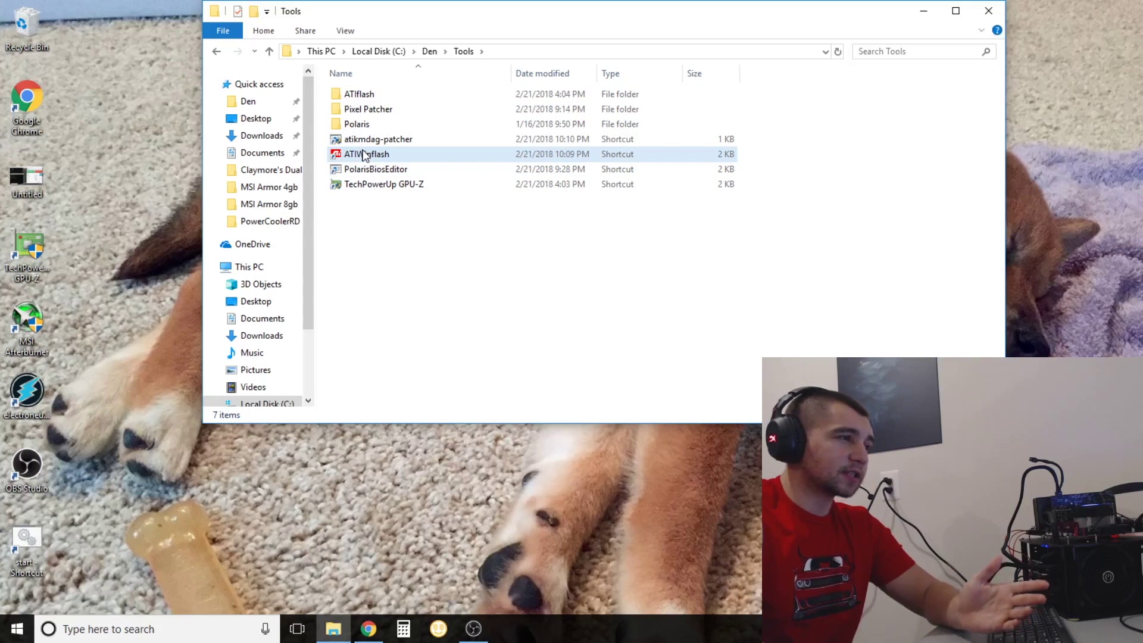
{"action": "left_click", "coordinate": [356, 156]}
{"action": "right_click", "coordinate": [356, 156]}
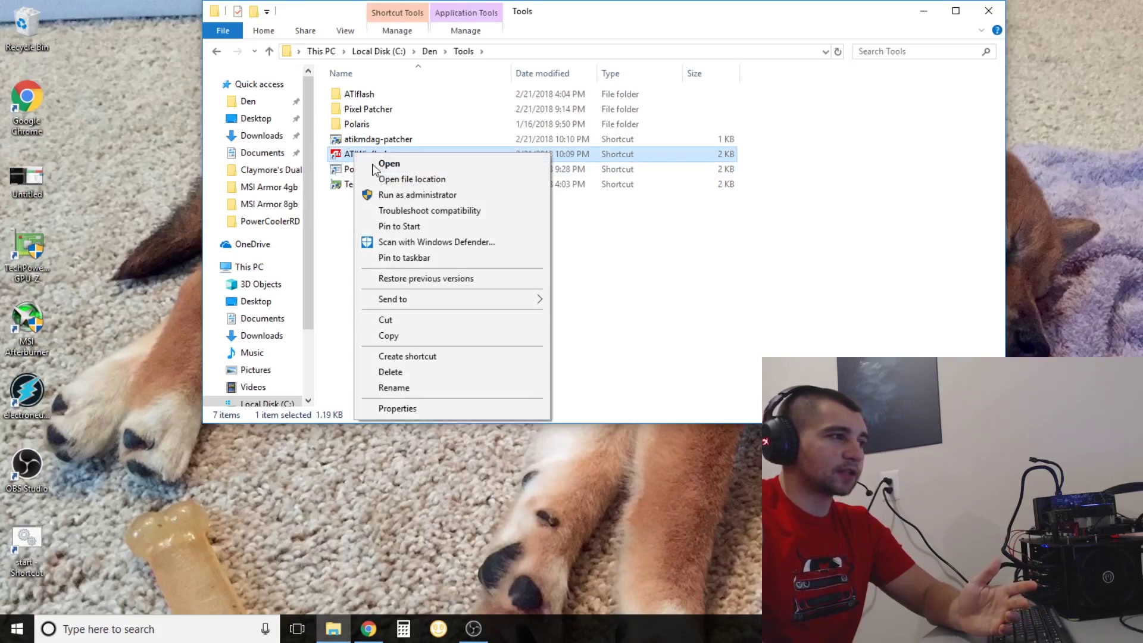
{"action": "left_click", "coordinate": [422, 192]}
{"action": "left_click", "coordinate": [556, 335]}
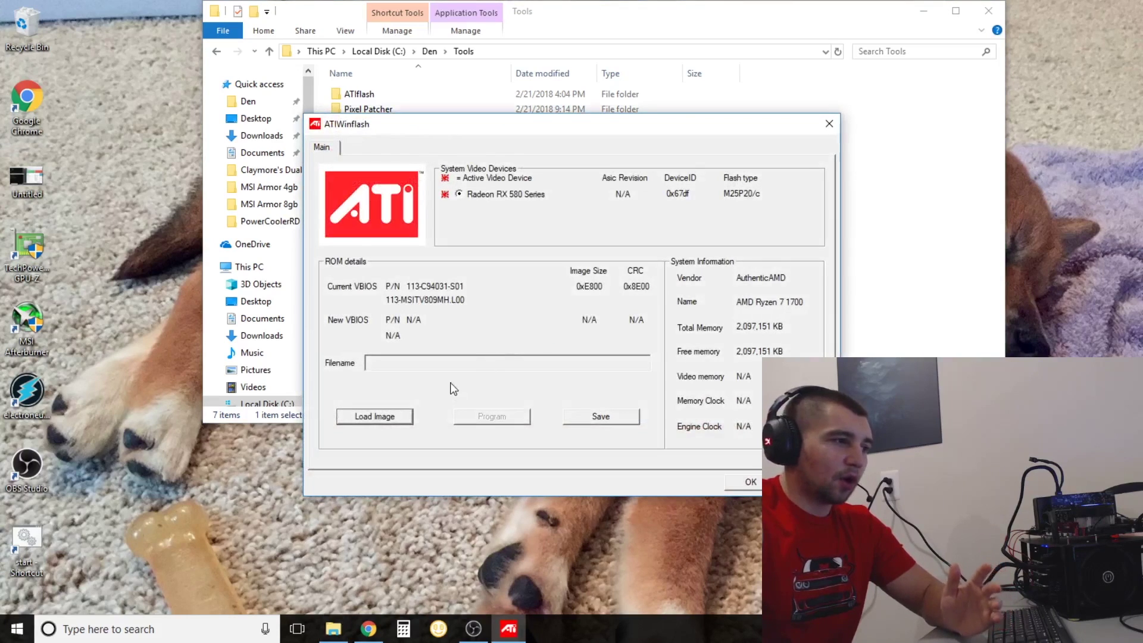
Start saving the Radeon RX 580's current BIOS and create a folder named MSIblower in Den\Bios\RX580.
{"action": "left_click", "coordinate": [598, 416]}
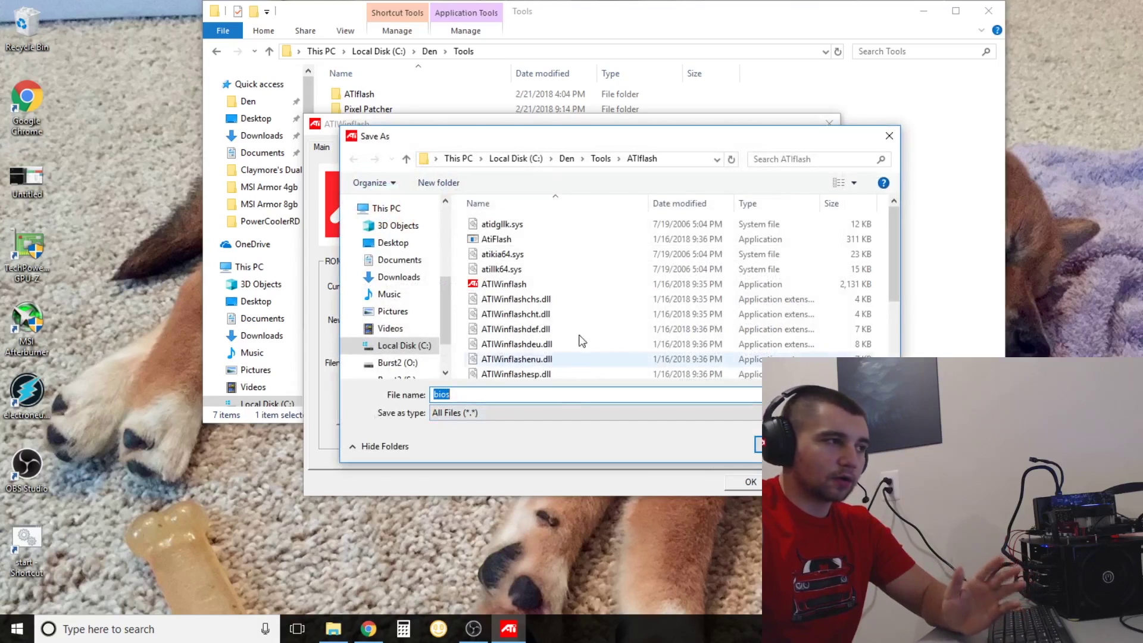
{"action": "left_click", "coordinate": [567, 160]}
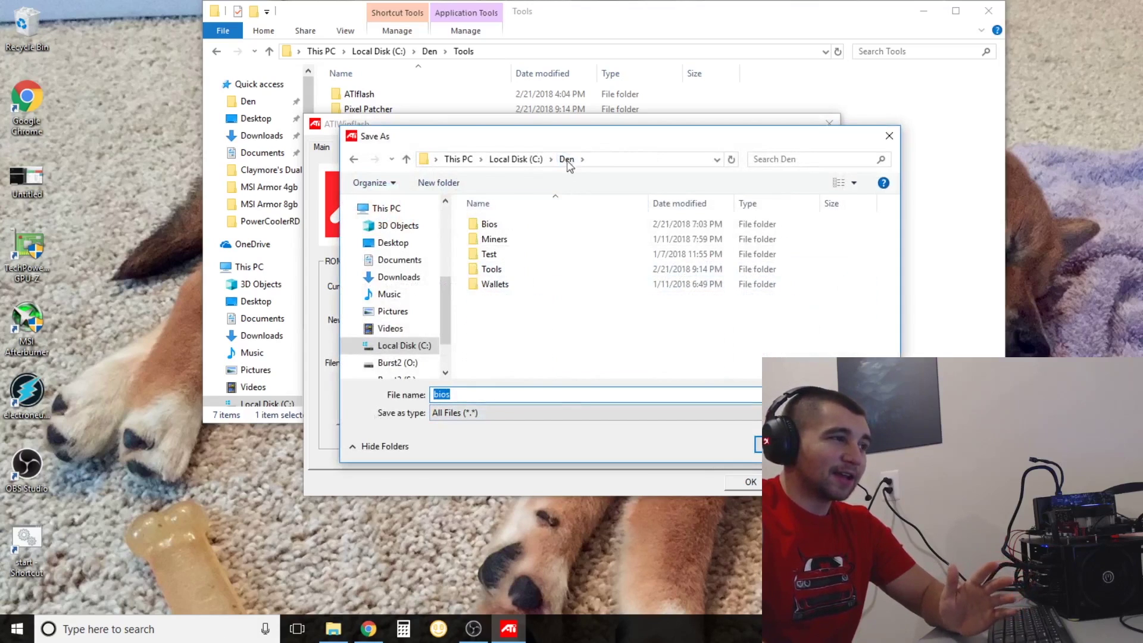
{"action": "left_click", "coordinate": [524, 230]}
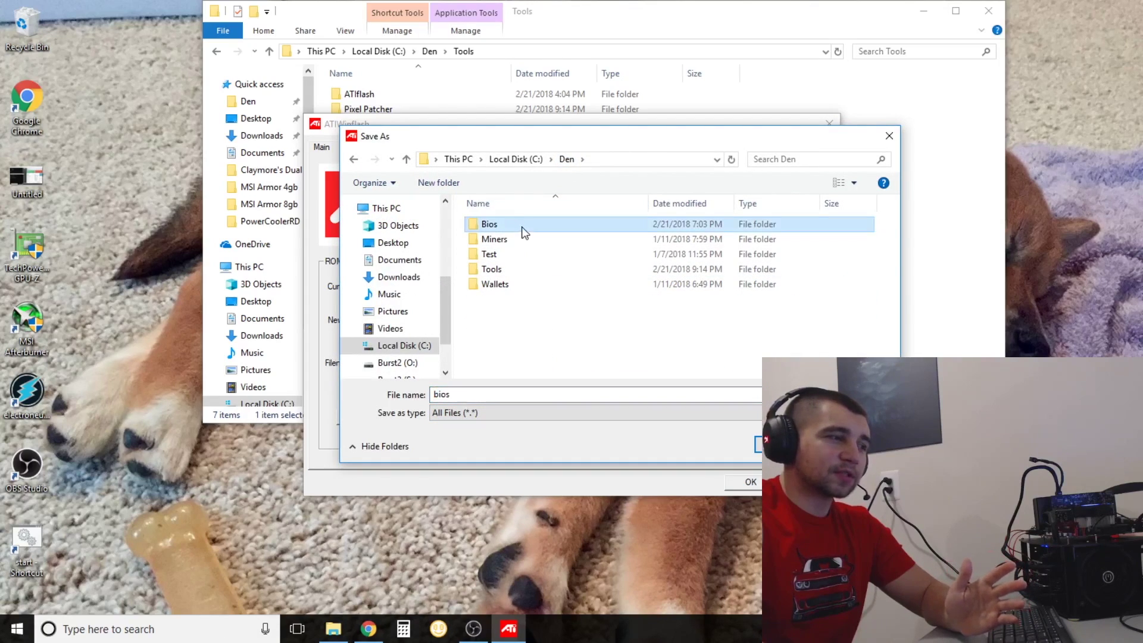
{"action": "double_click", "coordinate": [494, 227]}
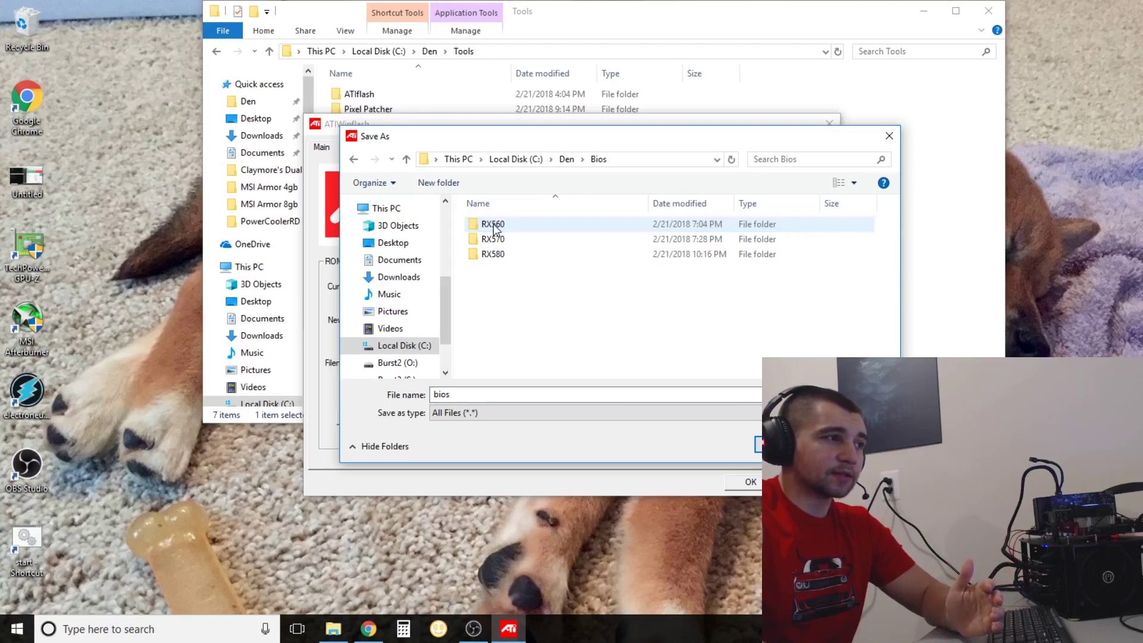
{"action": "double_click", "coordinate": [522, 256]}
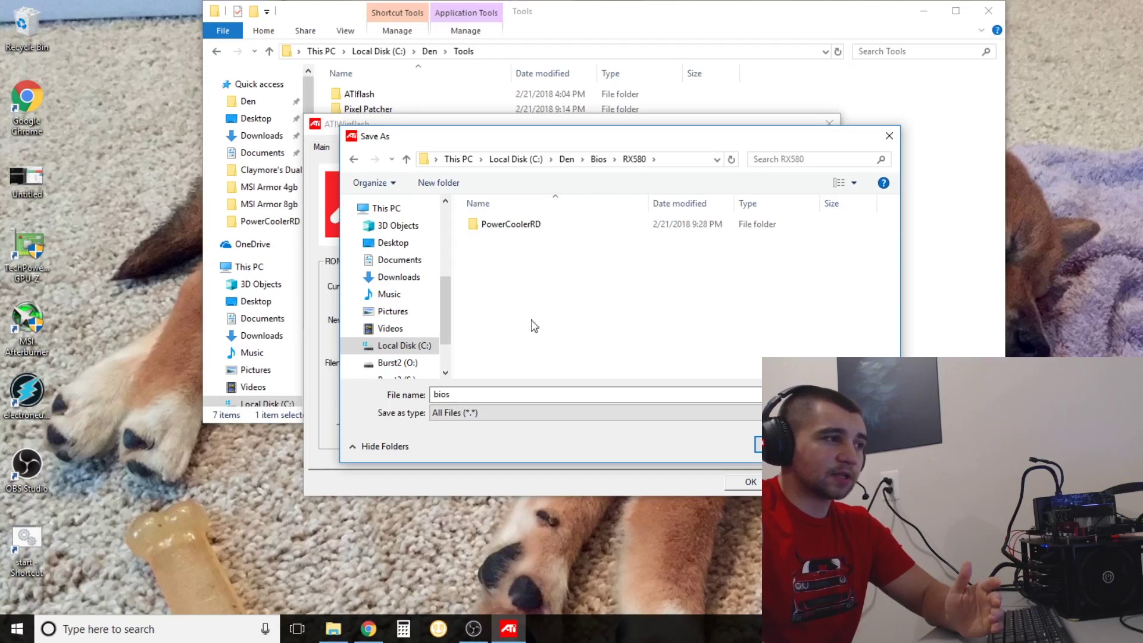
{"action": "right_click", "coordinate": [507, 260]}
{"action": "mouse_move", "coordinate": [575, 411]}
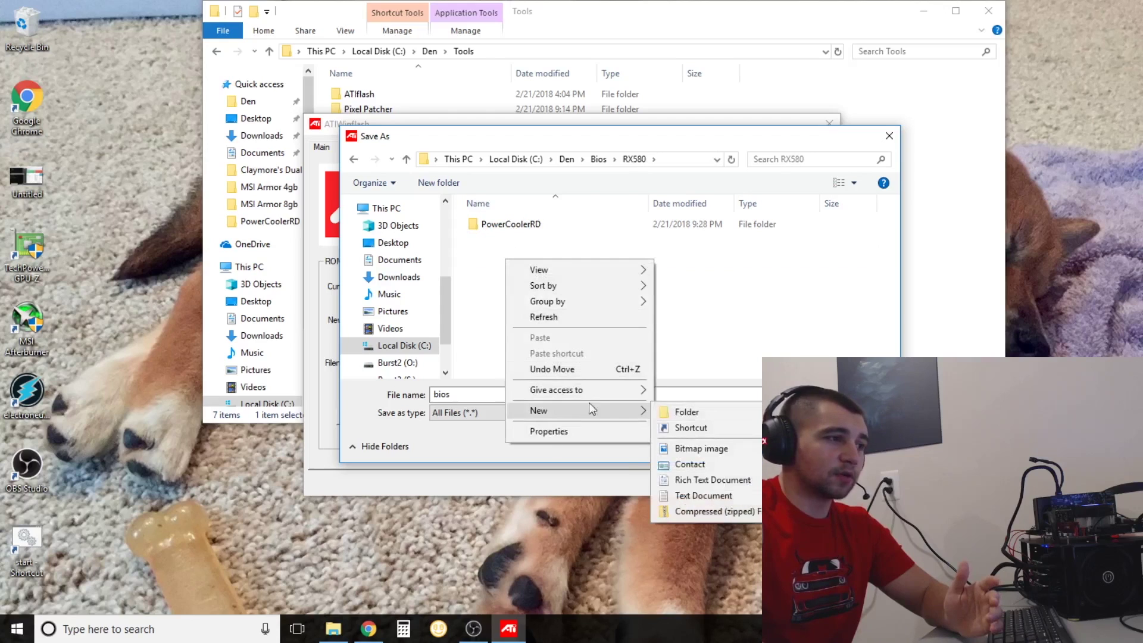
{"action": "left_click", "coordinate": [677, 414]}
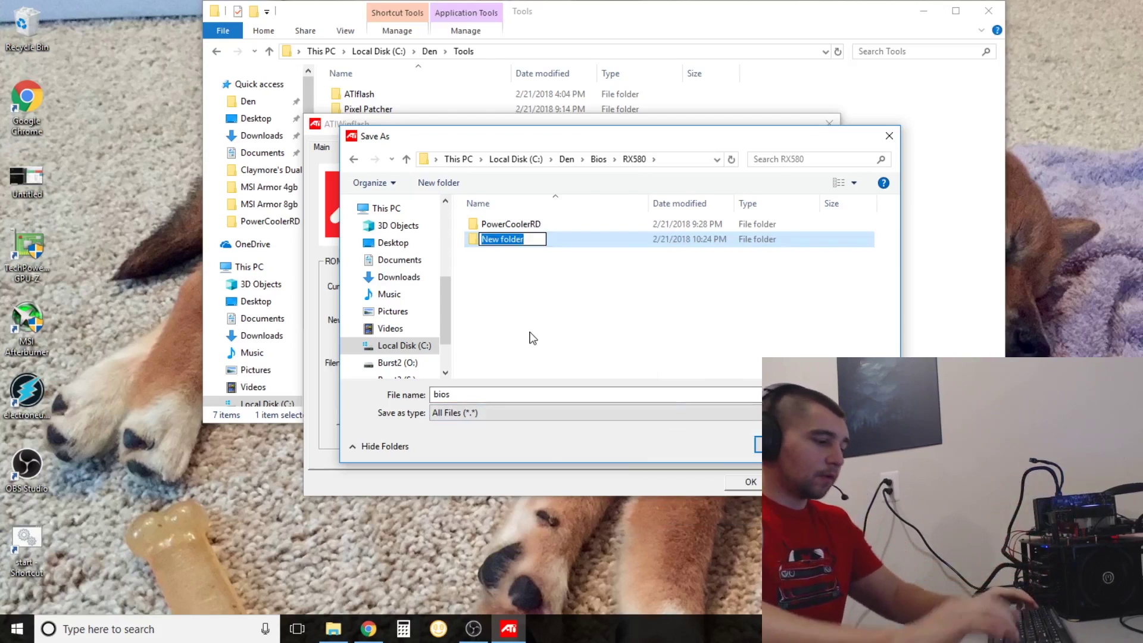
{"action": "type", "text": "MSIblower"}
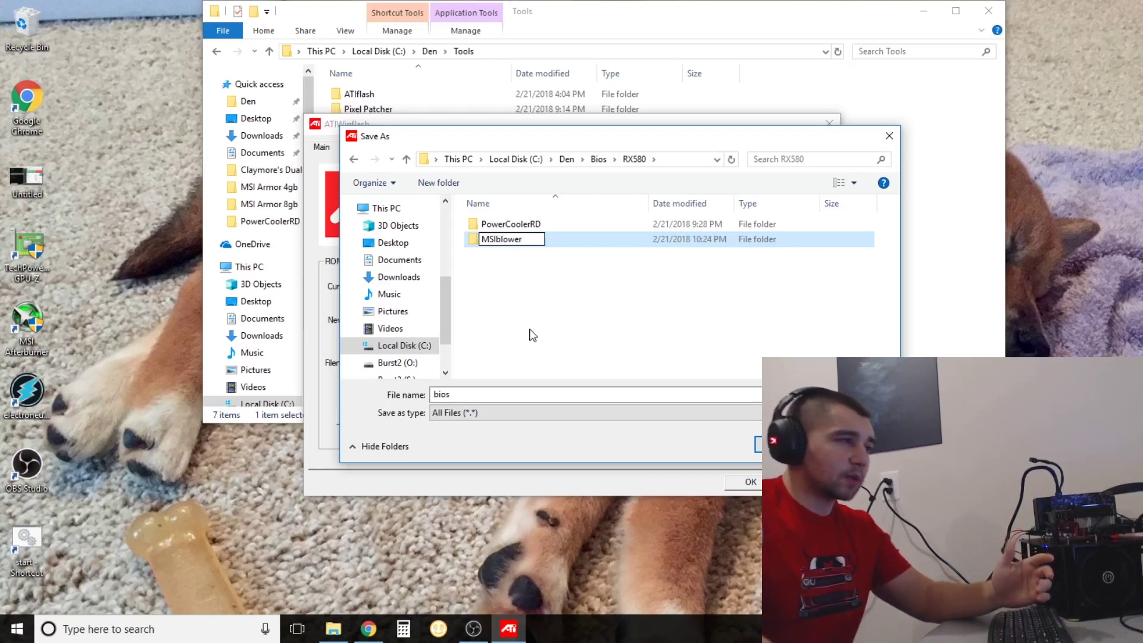
{"action": "key", "text": "Return"}
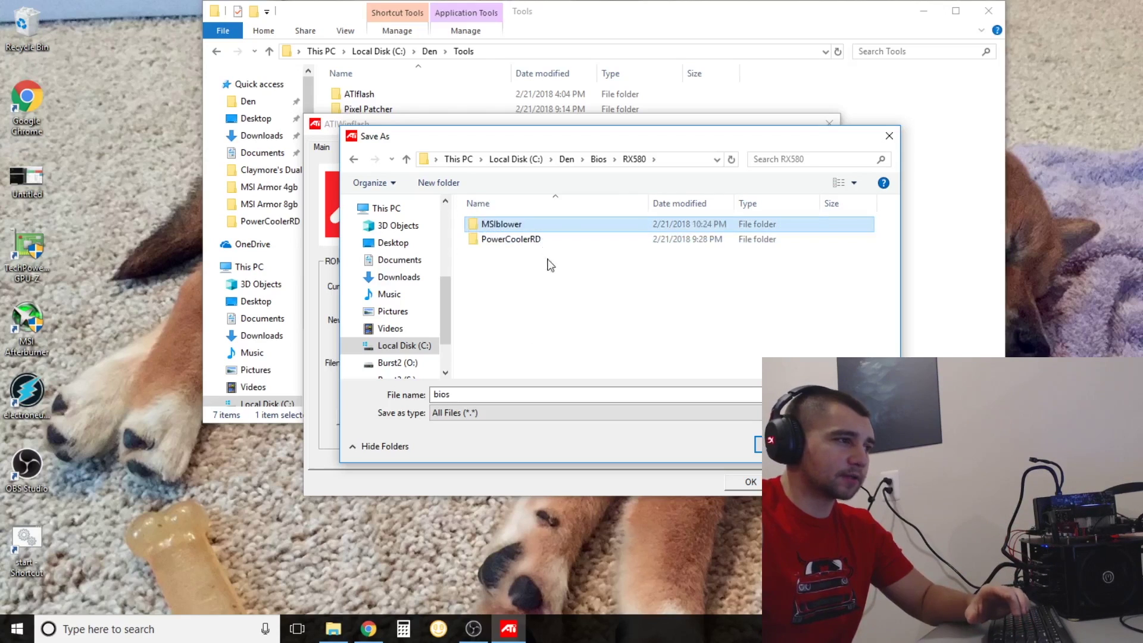
Save the original BIOS inside the MSIblower folder as 1719_Samsung_Stock.rom.
{"action": "double_click", "coordinate": [529, 231]}
{"action": "right_click", "coordinate": [517, 239]}
{"action": "left_click", "coordinate": [506, 263]}
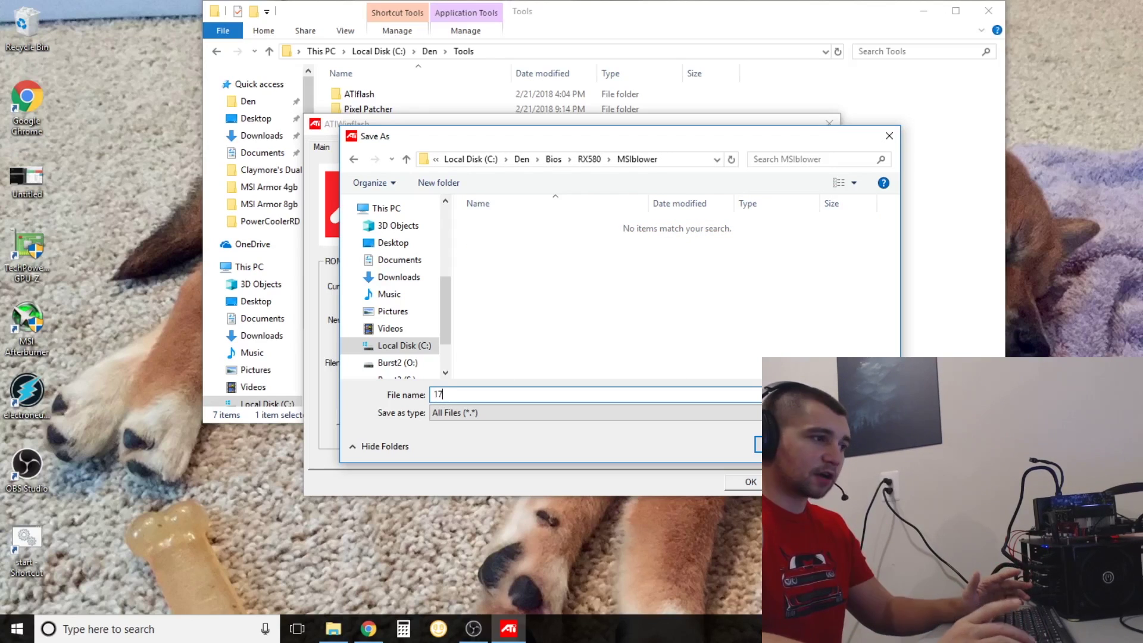
{"action": "type", "text": "9"}
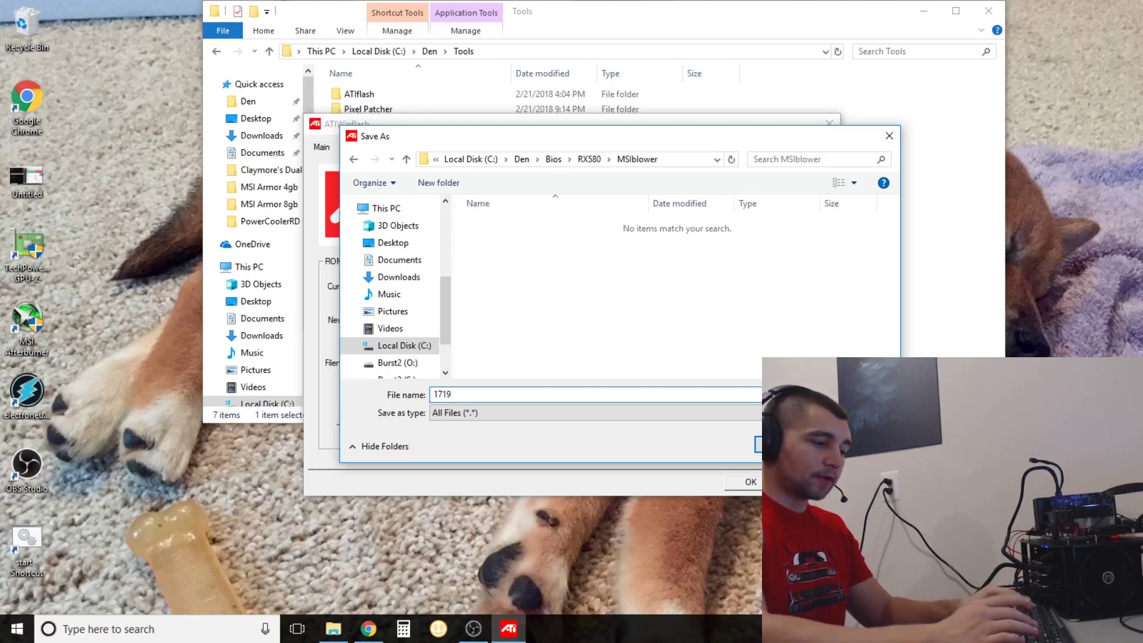
{"action": "type", "text": "_Samsung_"}
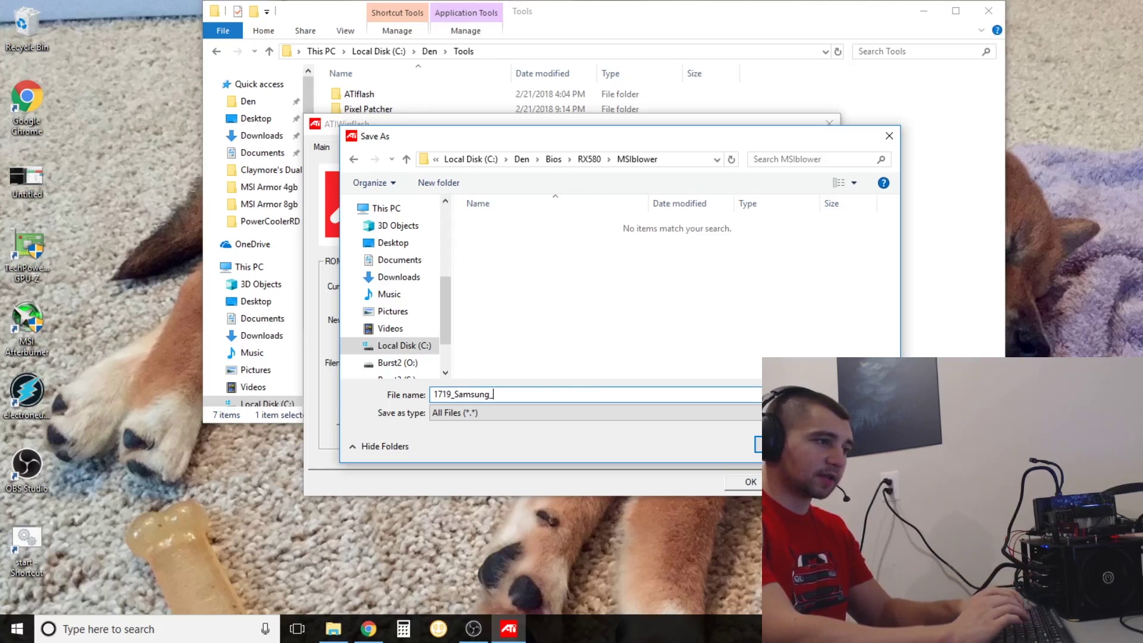
{"action": "type", "text": "tock.rom"}
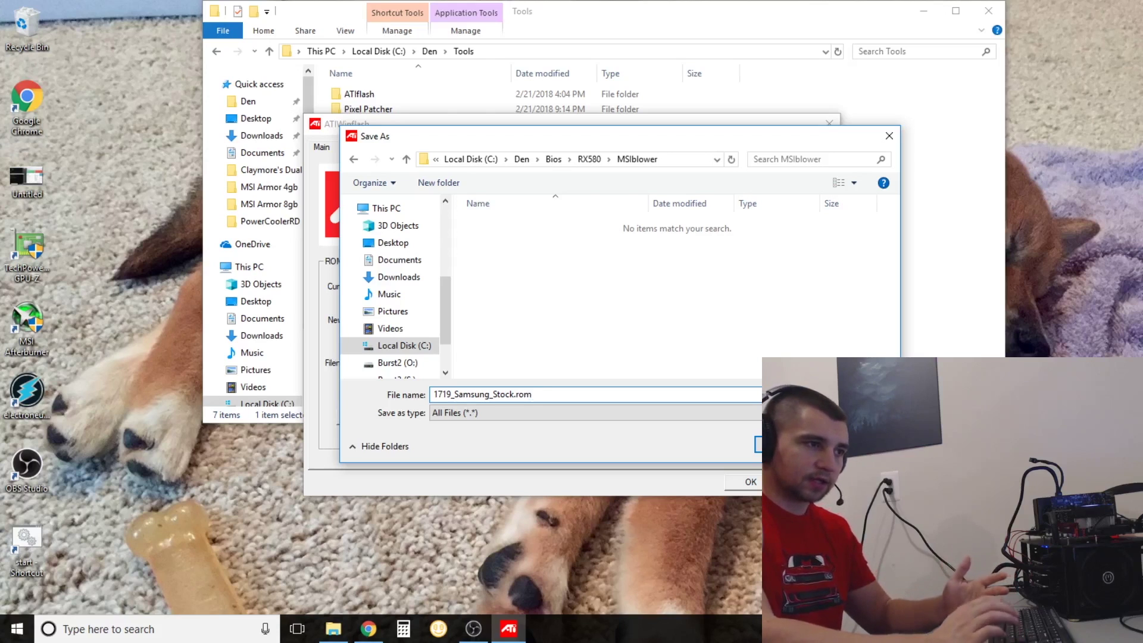
{"action": "key", "text": "Return"}
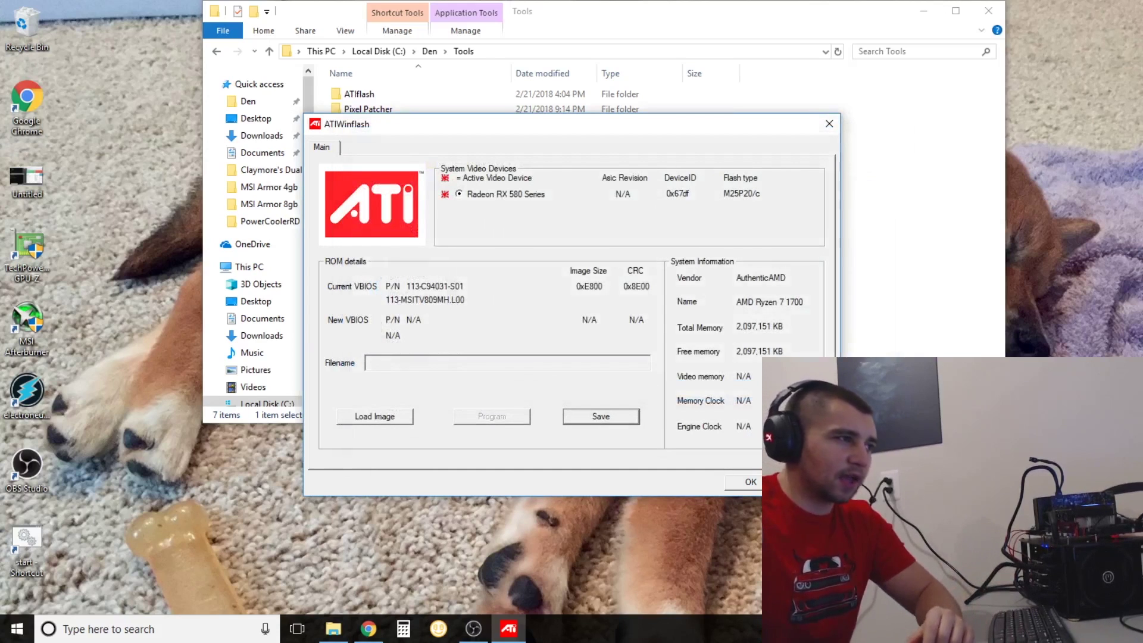
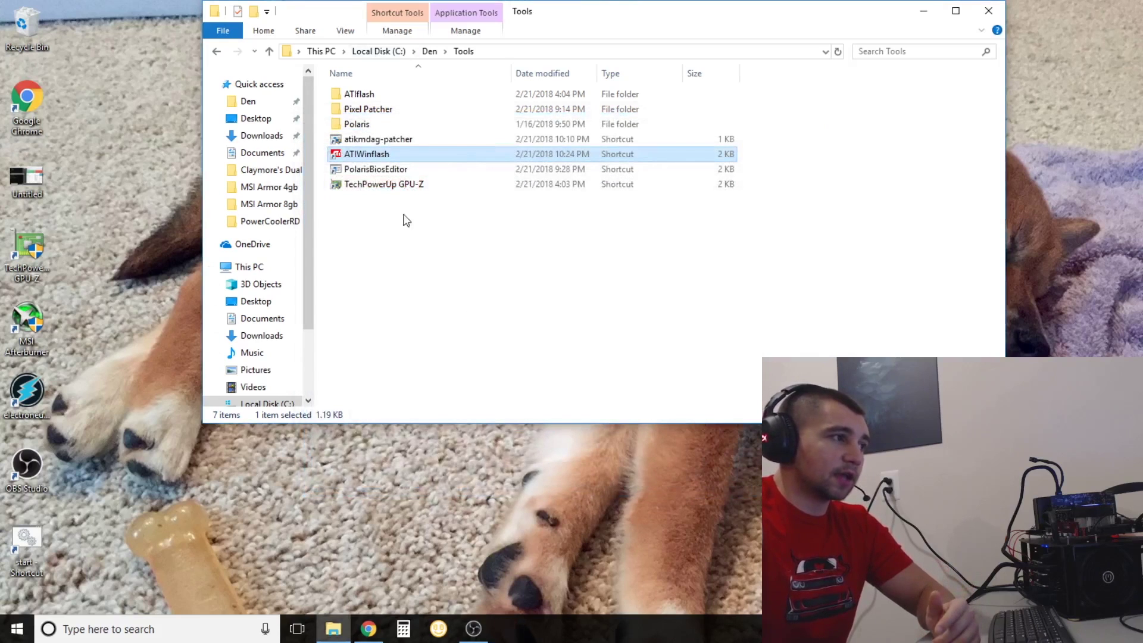
Launch PolarisBiosEditor from the Tools folder with administrator rights and answer Yes to the developer message.
{"action": "left_click", "coordinate": [382, 174]}
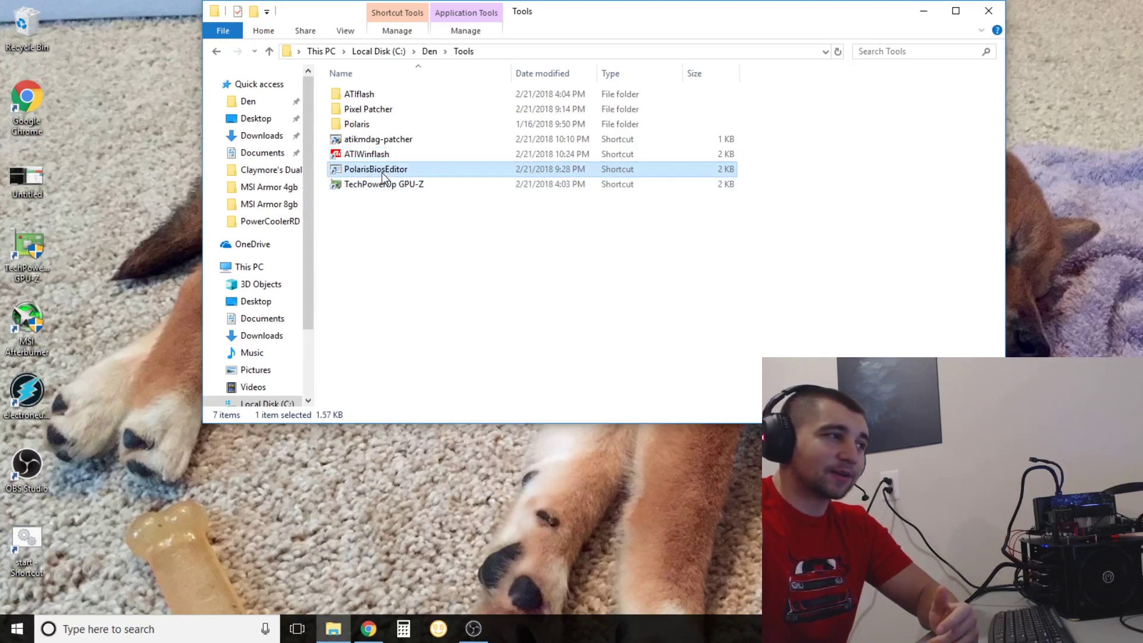
{"action": "right_click", "coordinate": [383, 174]}
{"action": "left_click", "coordinate": [456, 215]}
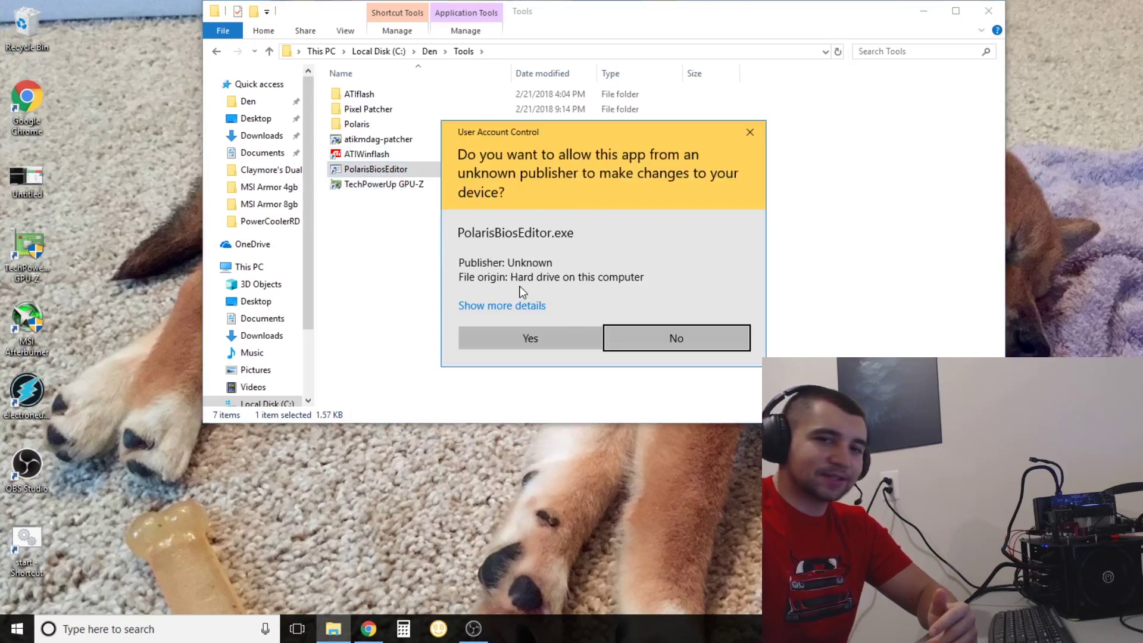
{"action": "left_click", "coordinate": [579, 335]}
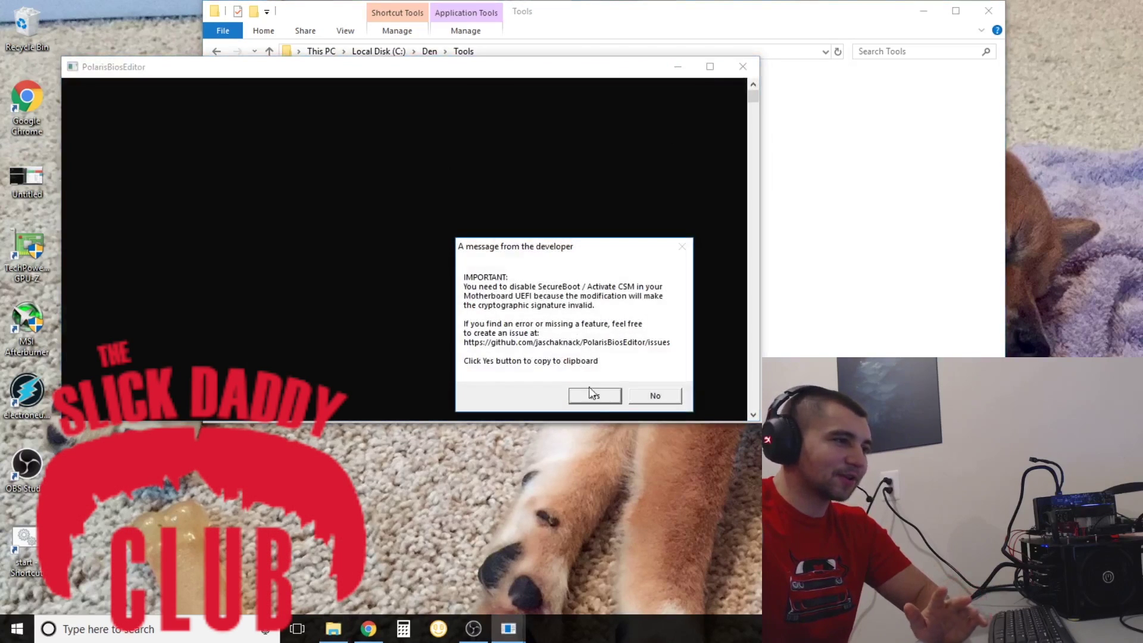
{"action": "left_click", "coordinate": [593, 395]}
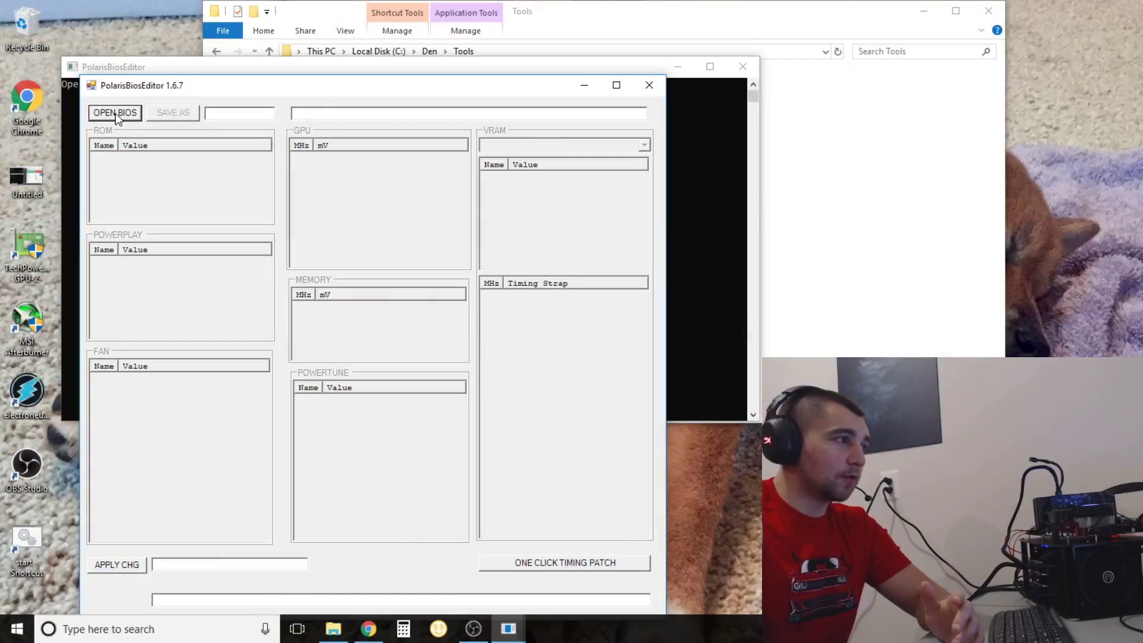
Open 1719_Samsung_Stock.rom from Den\Bios\RX580\MSIblower and apply the one-click timing patch to its Samsung memory straps.
{"action": "left_click", "coordinate": [115, 115]}
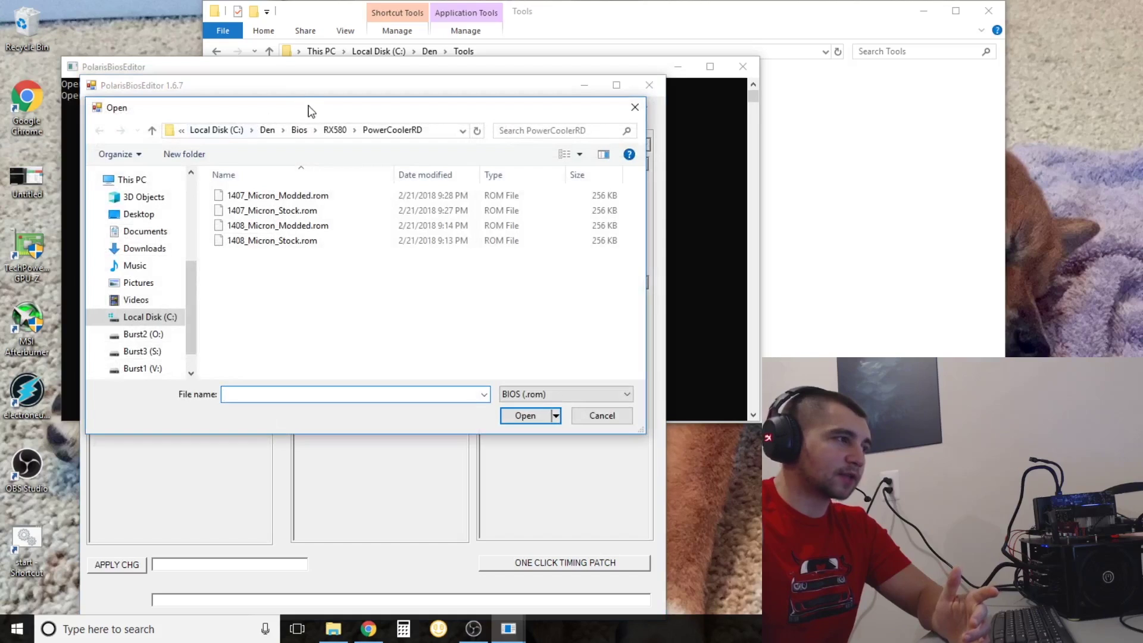
{"action": "left_click", "coordinate": [299, 129]}
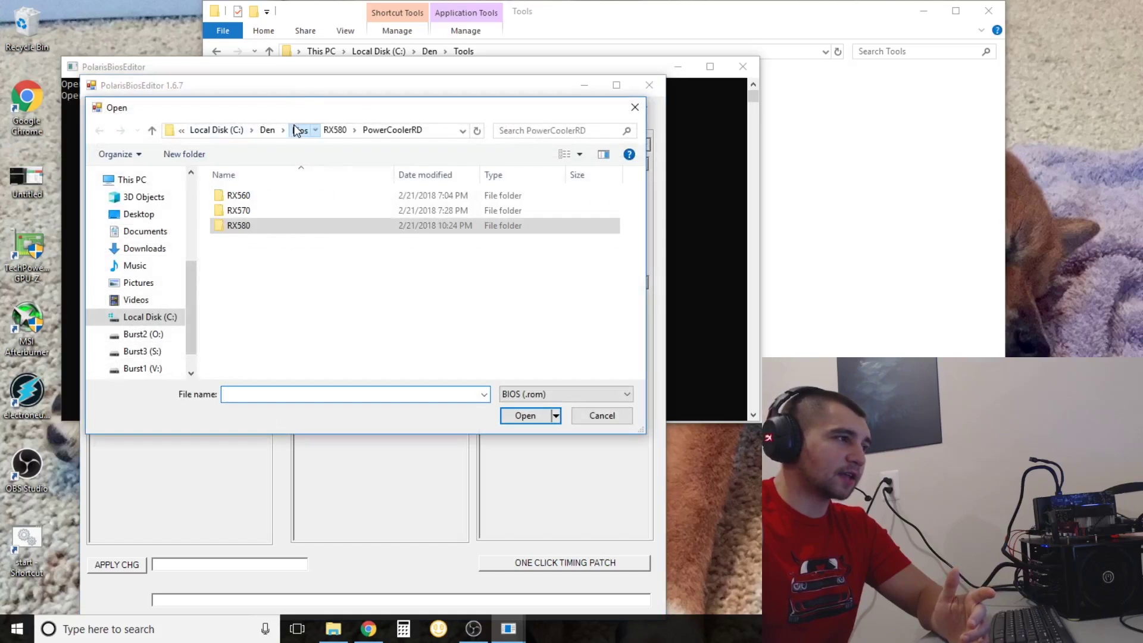
{"action": "double_click", "coordinate": [270, 230]}
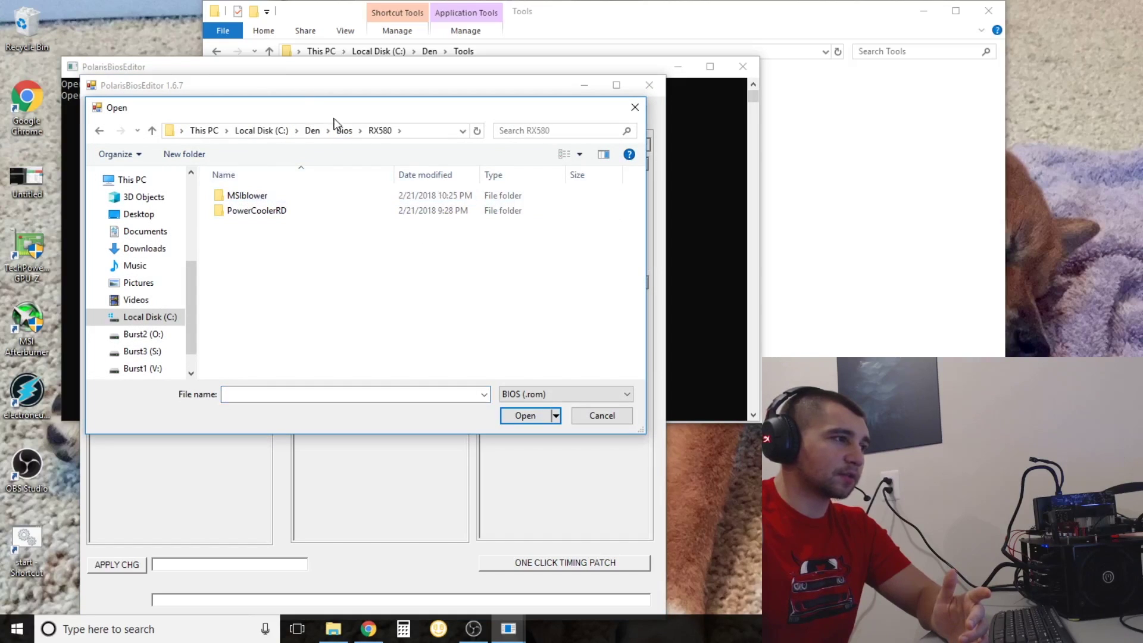
{"action": "double_click", "coordinate": [248, 196]}
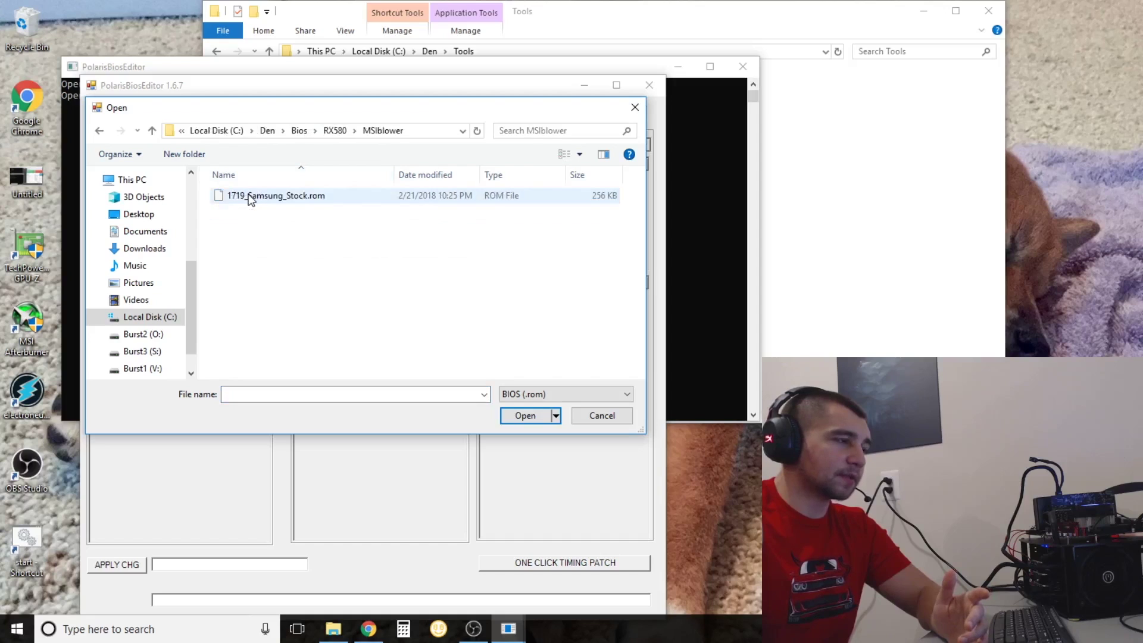
{"action": "left_click", "coordinate": [298, 201]}
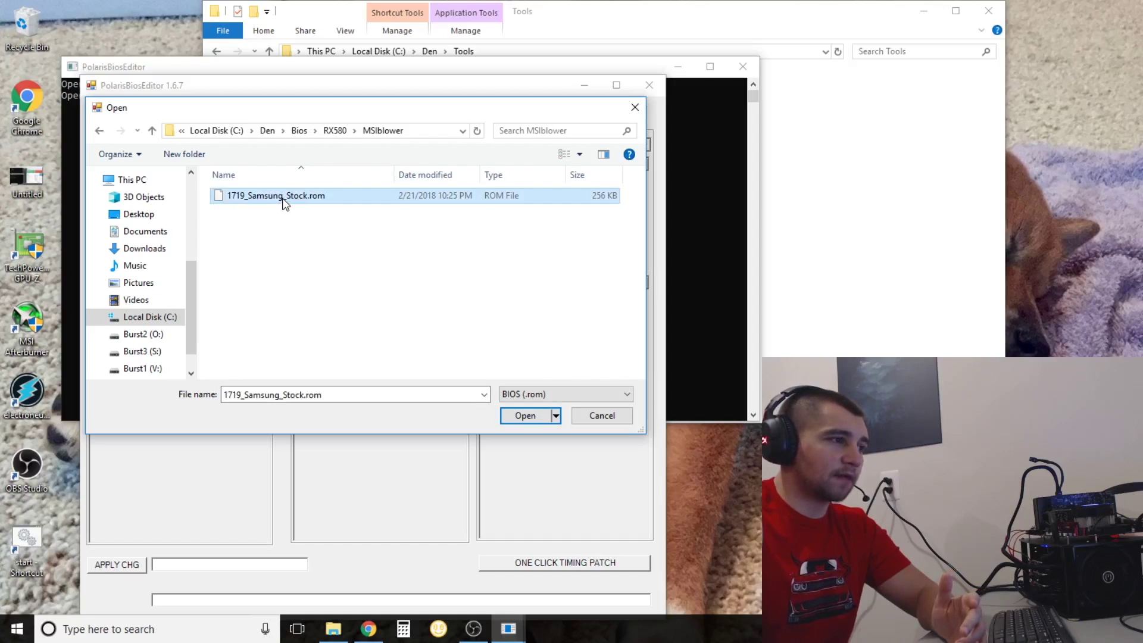
{"action": "double_click", "coordinate": [284, 199]}
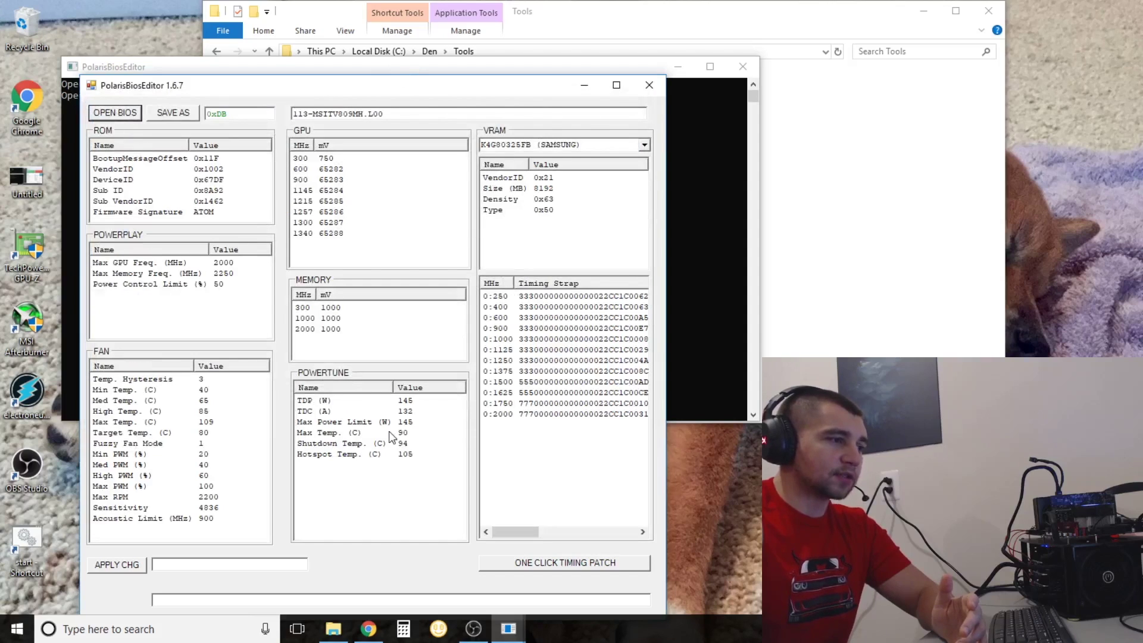
{"action": "left_click", "coordinate": [526, 566]}
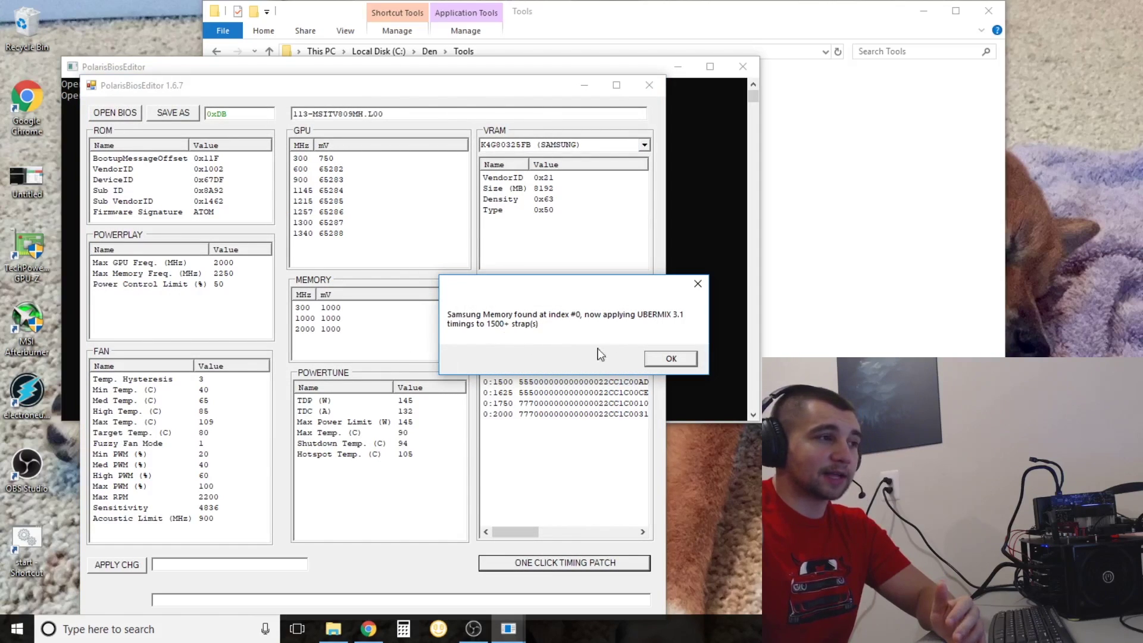
{"action": "left_click", "coordinate": [670, 358]}
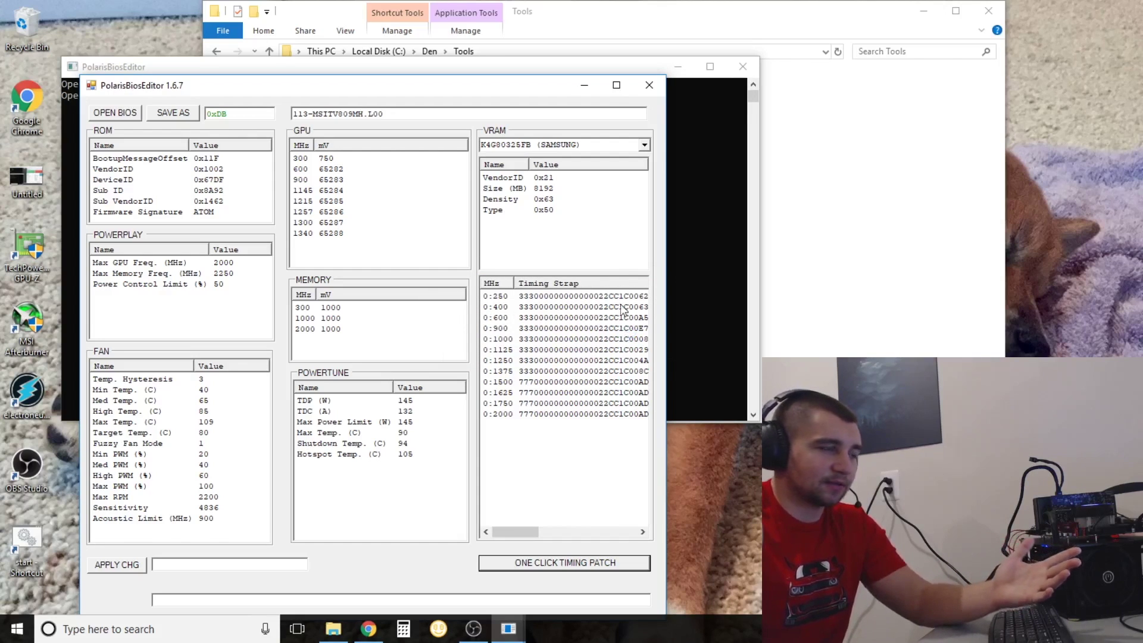
Save the patched BIOS in the MSIblower folder as 1719_Samsung_Modded.rom and close PolarisBiosEditor.
{"action": "left_click", "coordinate": [180, 119]}
{"action": "left_click", "coordinate": [295, 198]}
{"action": "left_click", "coordinate": [263, 369]}
{"action": "left_click", "coordinate": [263, 365]}
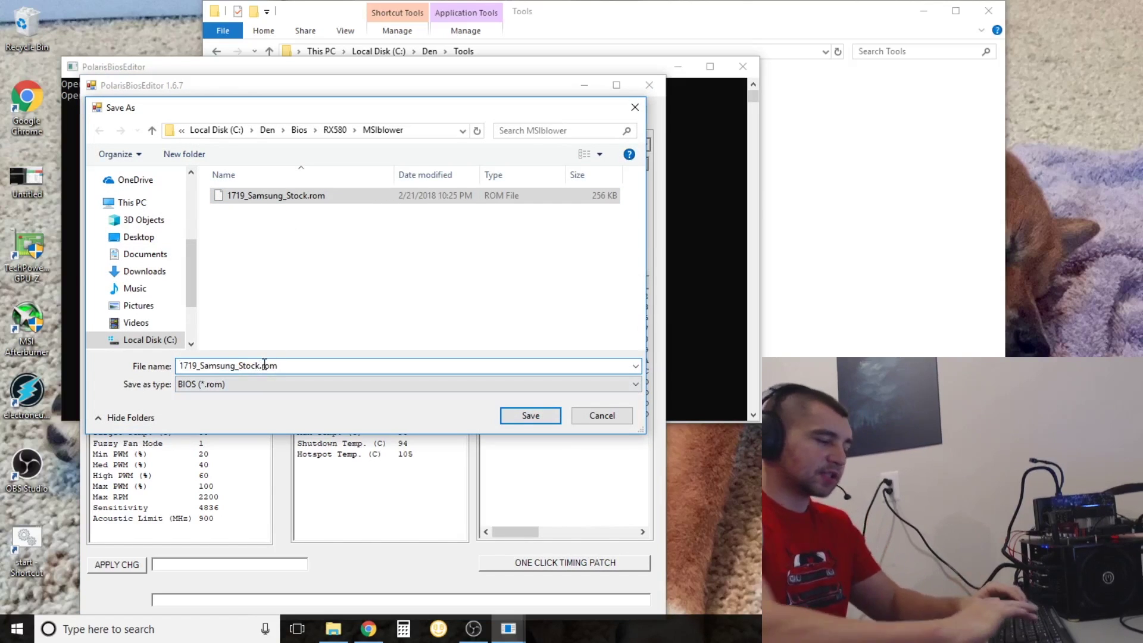
{"action": "key", "text": "BackSpace"}
{"action": "key", "text": "BackSpace"}
{"action": "key", "text": "BackSpace"}
{"action": "key", "text": "BackSpace"}
{"action": "key", "text": "BackSpace"}
{"action": "type", "text": "Modd"}
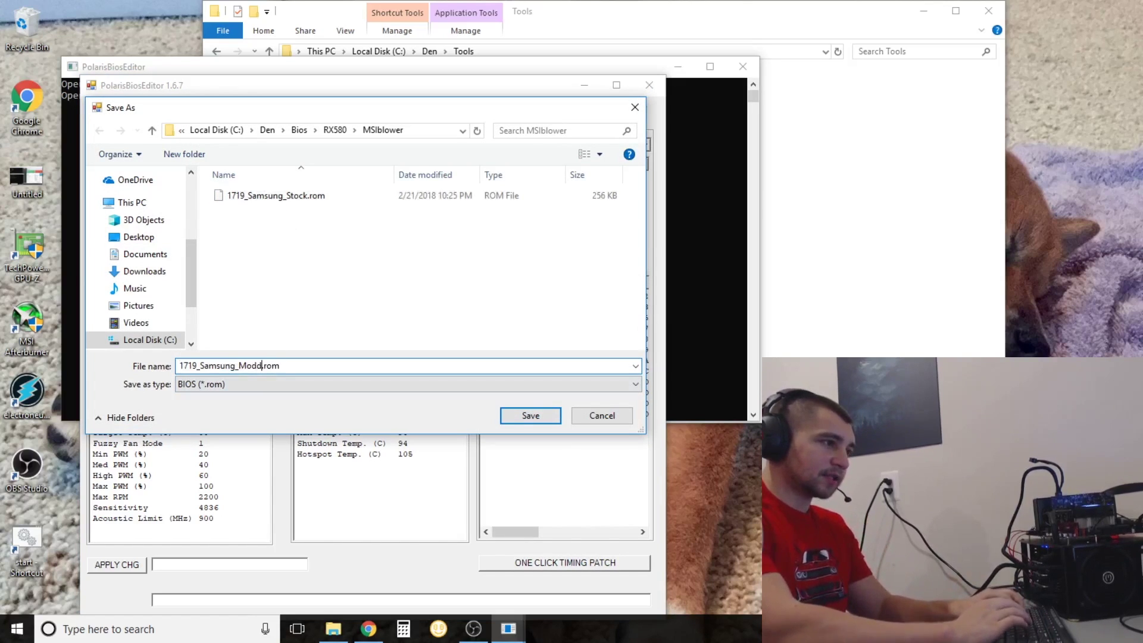
{"action": "type", "text": "ed"}
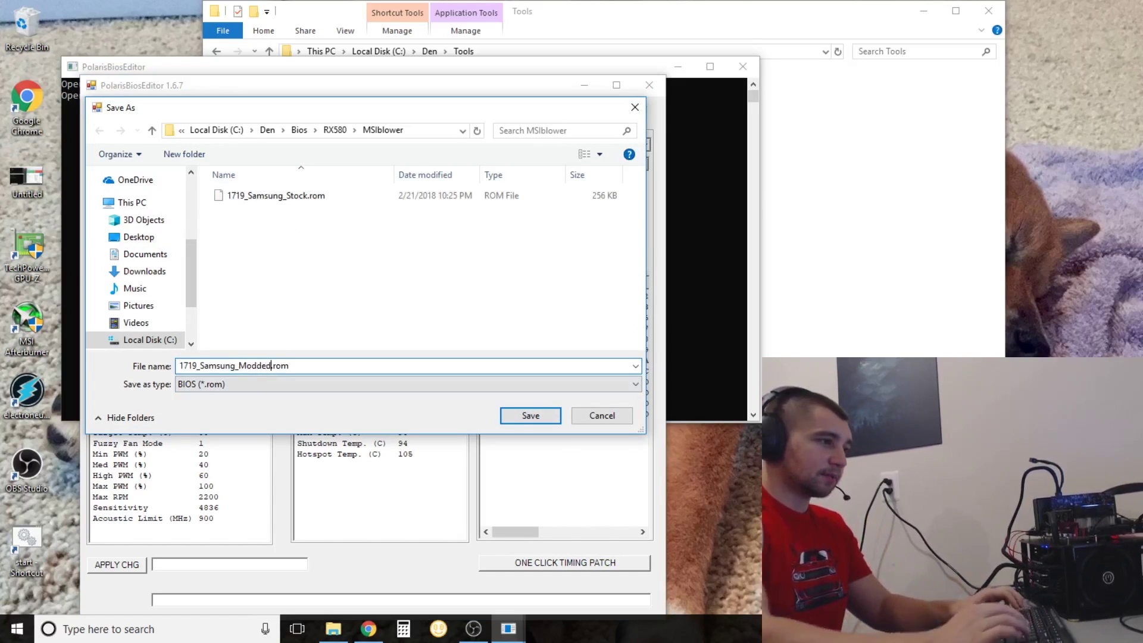
{"action": "left_click", "coordinate": [514, 417]}
{"action": "left_click", "coordinate": [648, 84]}
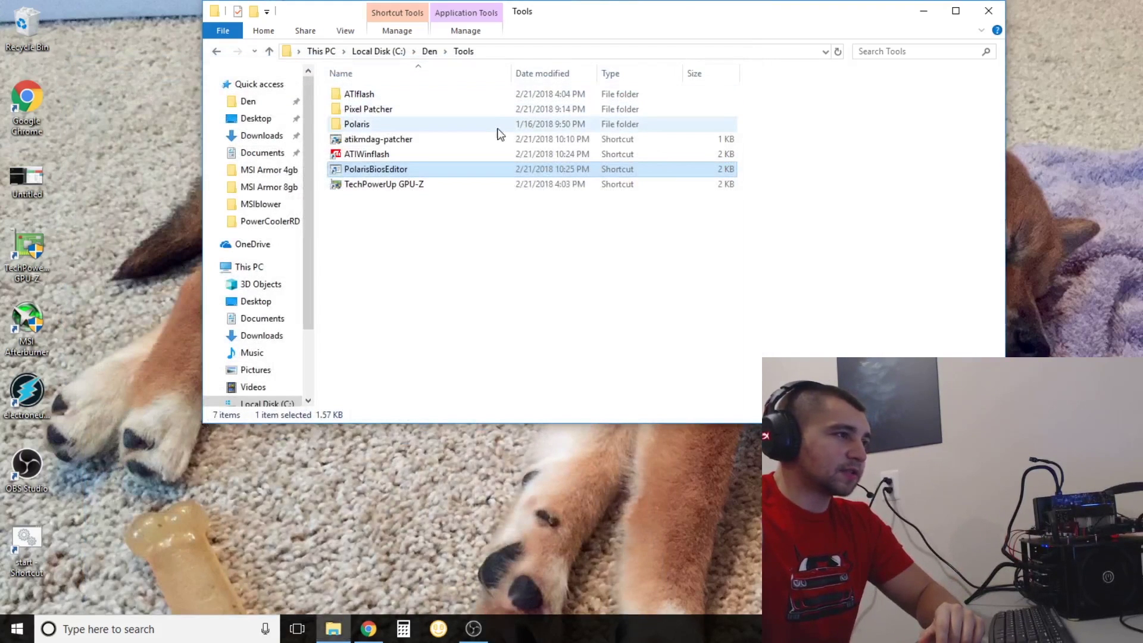
Launch ATIWinflash from the Tools folder with administrator rights and allow it to make changes to the device.
{"action": "left_click", "coordinate": [388, 152]}
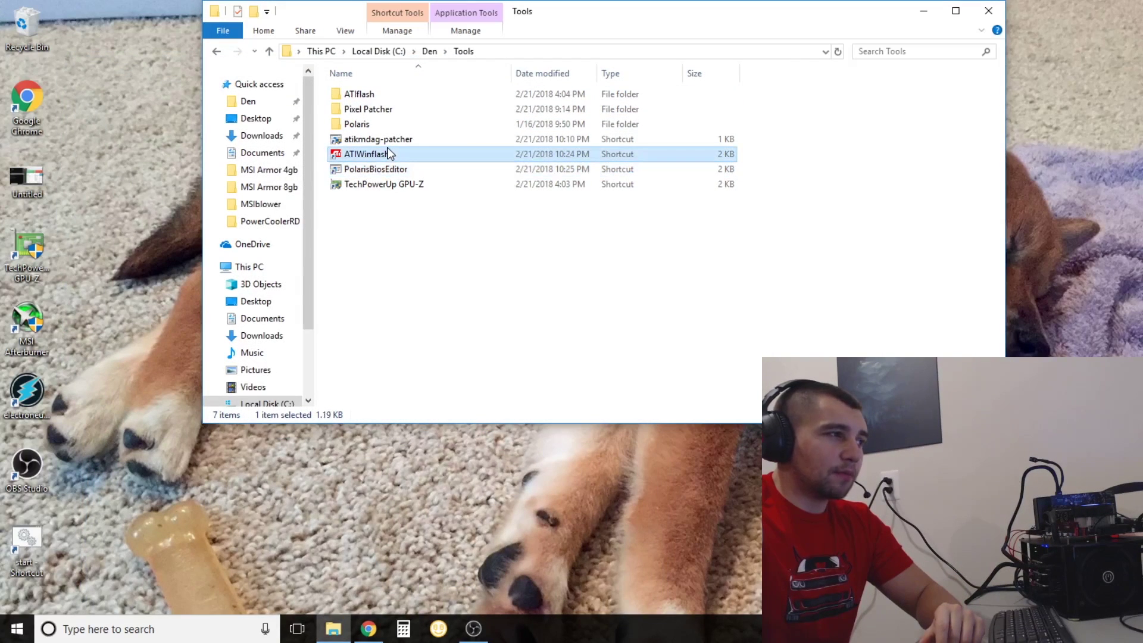
{"action": "right_click", "coordinate": [389, 154]}
{"action": "left_click", "coordinate": [450, 188]}
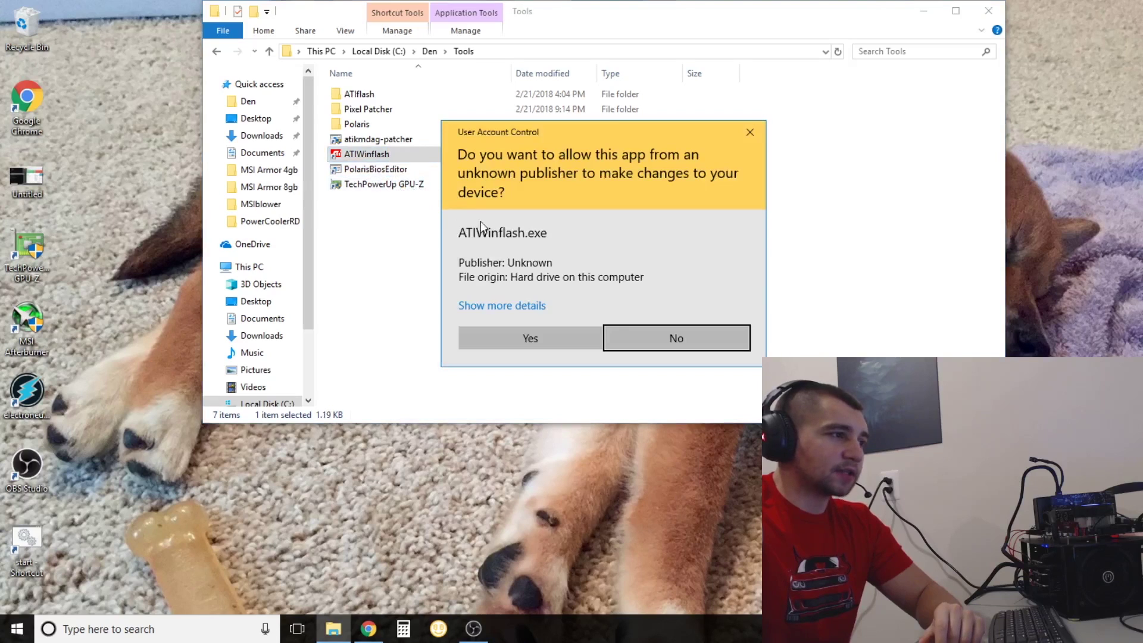
{"action": "left_click", "coordinate": [577, 337]}
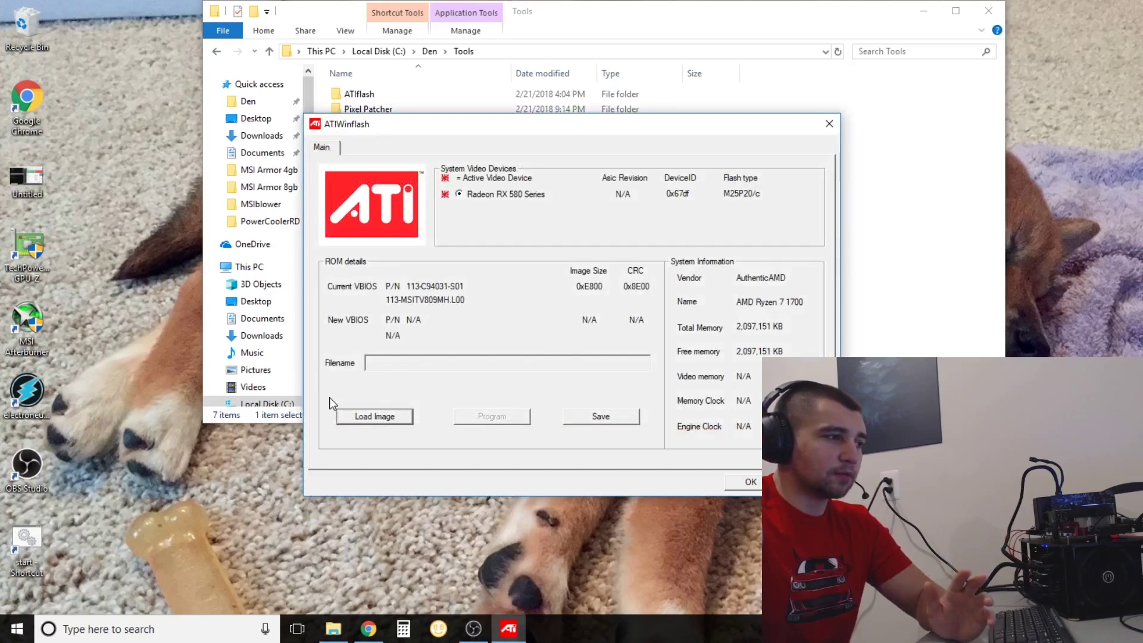
Load the image 1719_Samsung_Modded.rom from Den\Bios\RX580\MSIblower as the new VBIOS.
{"action": "left_click", "coordinate": [353, 420]}
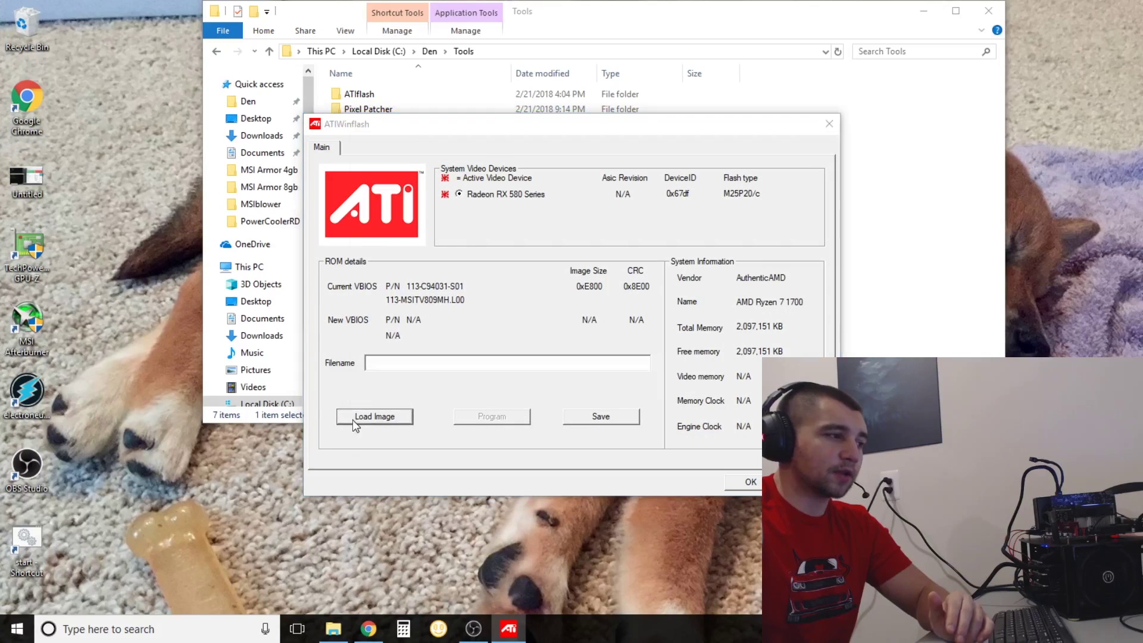
{"action": "left_click", "coordinate": [567, 159]}
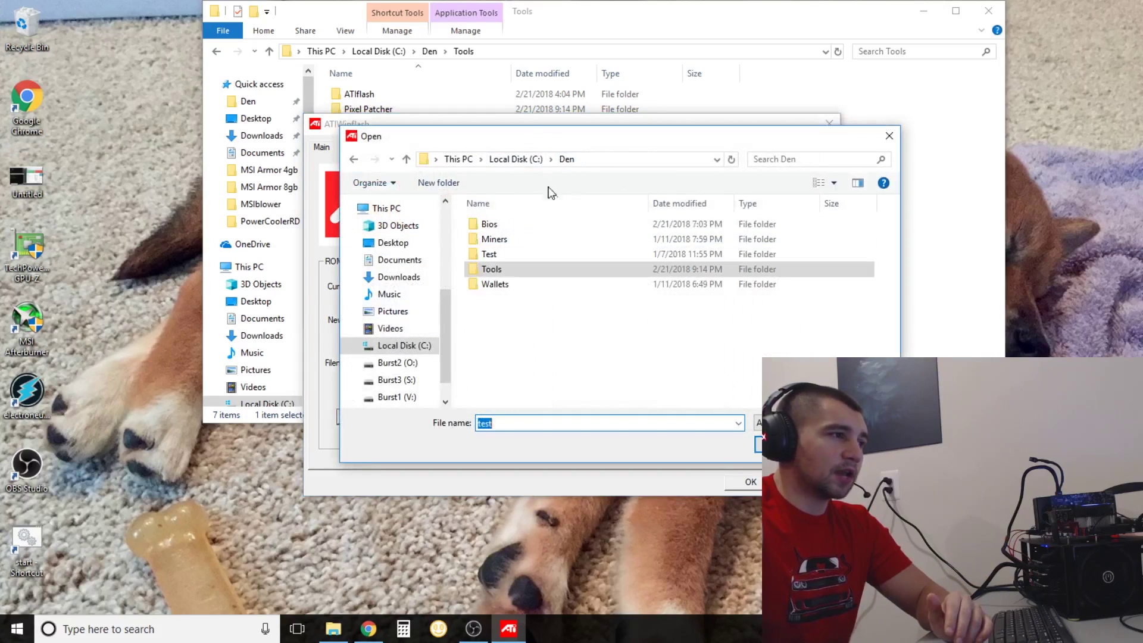
{"action": "double_click", "coordinate": [498, 225]}
{"action": "double_click", "coordinate": [524, 255]}
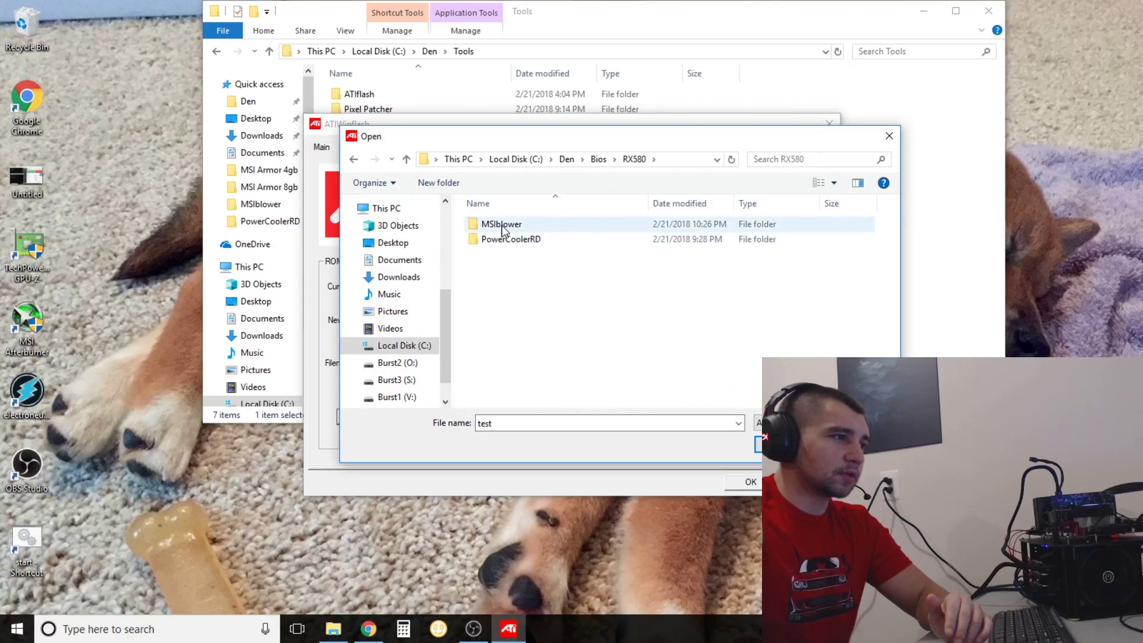
{"action": "double_click", "coordinate": [502, 225]}
{"action": "left_click", "coordinate": [519, 225]}
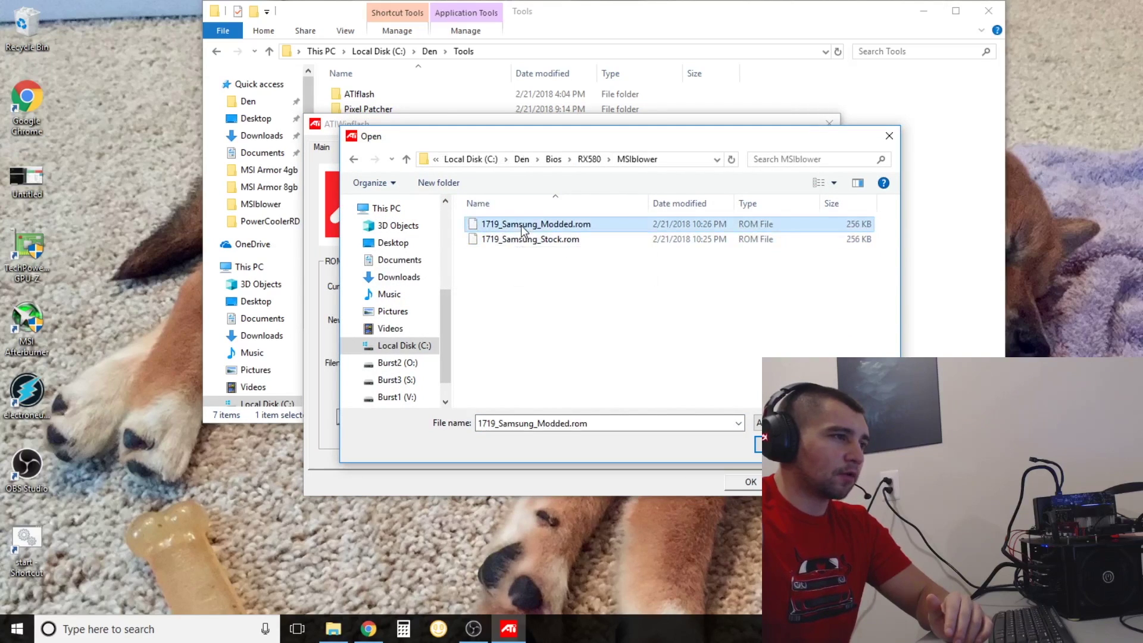
{"action": "double_click", "coordinate": [563, 226]}
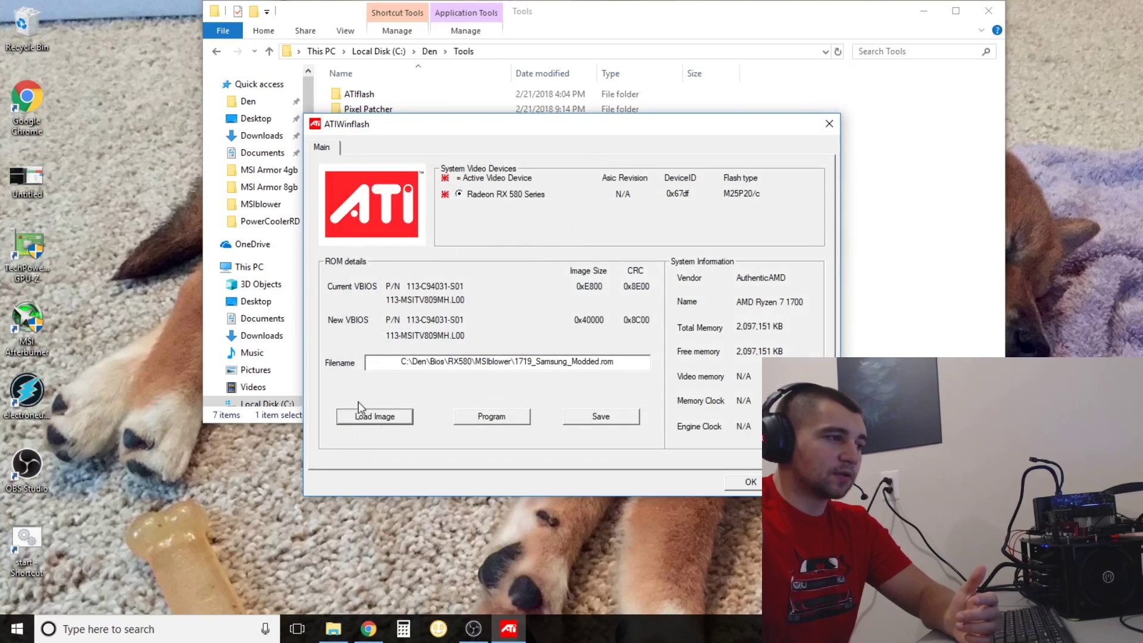
Program the loaded VBIOS onto the Radeon RX 580, decline the system reboot and close ATIWinflash.
{"action": "left_click", "coordinate": [492, 417]}
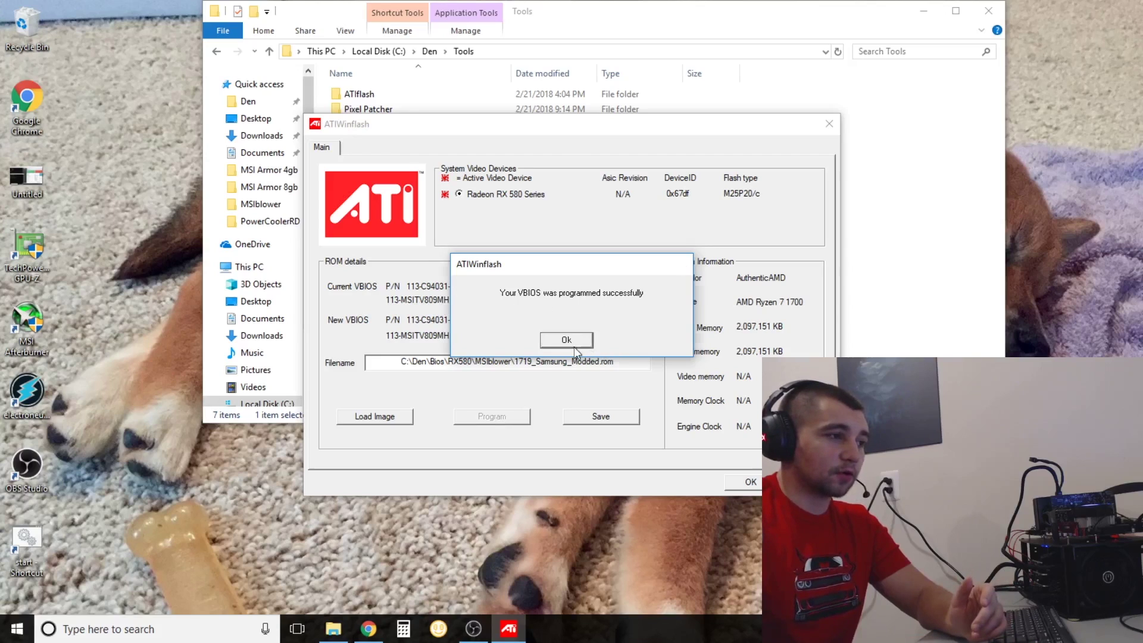
{"action": "left_click", "coordinate": [574, 346]}
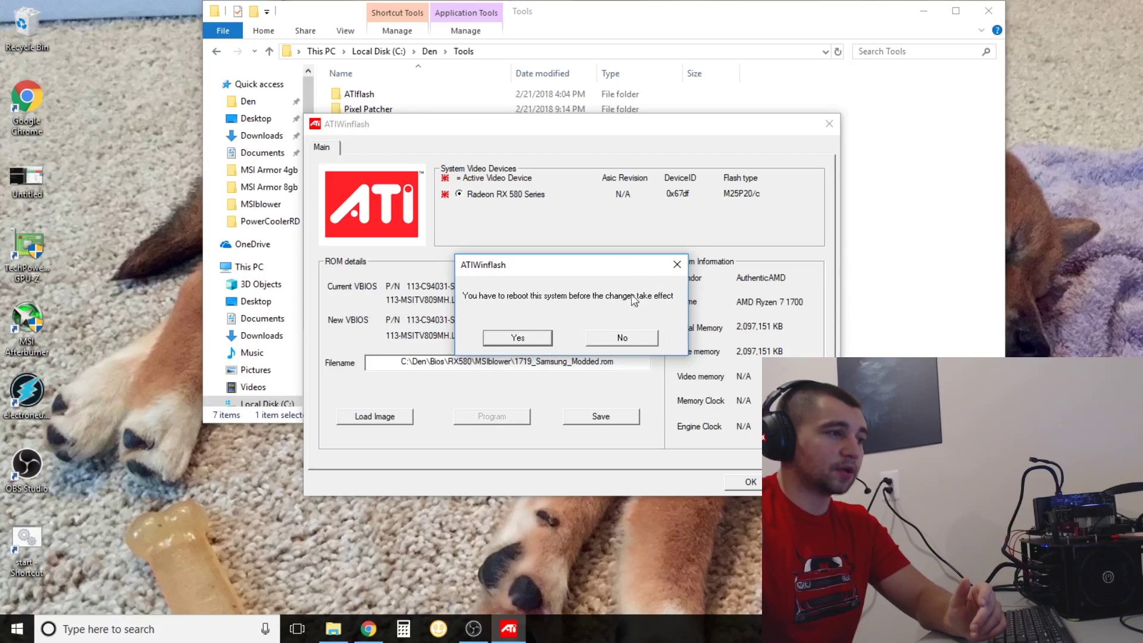
{"action": "left_click", "coordinate": [637, 339]}
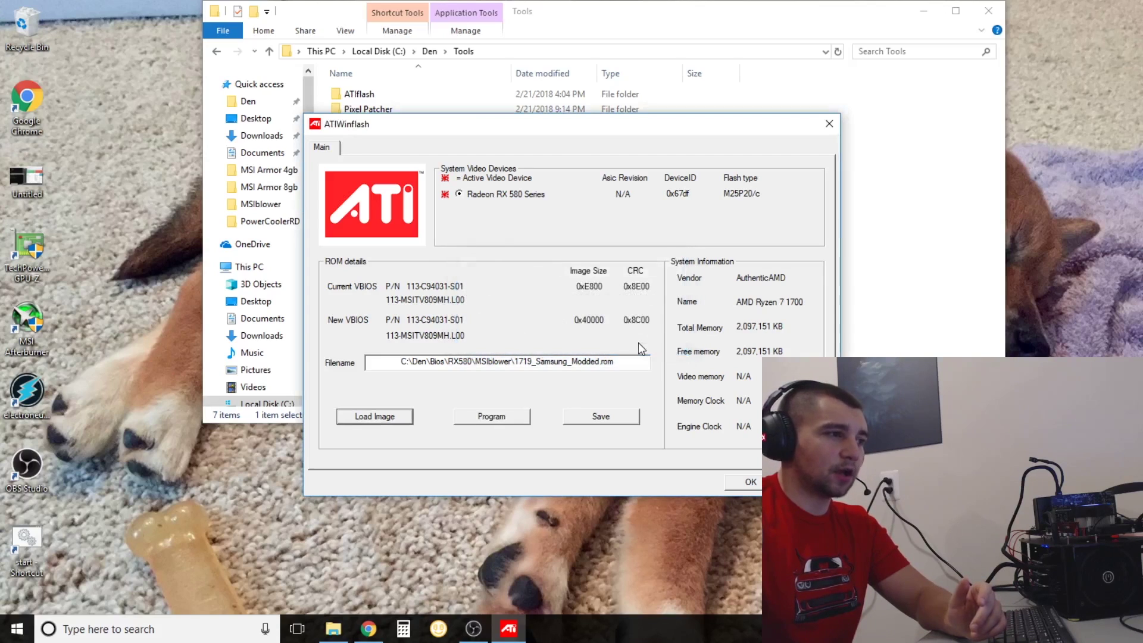
{"action": "left_click", "coordinate": [758, 488]}
Run atikmdag-patcher from the Tools folder with administrator rights and patch the found driver values.
{"action": "left_click", "coordinate": [368, 141]}
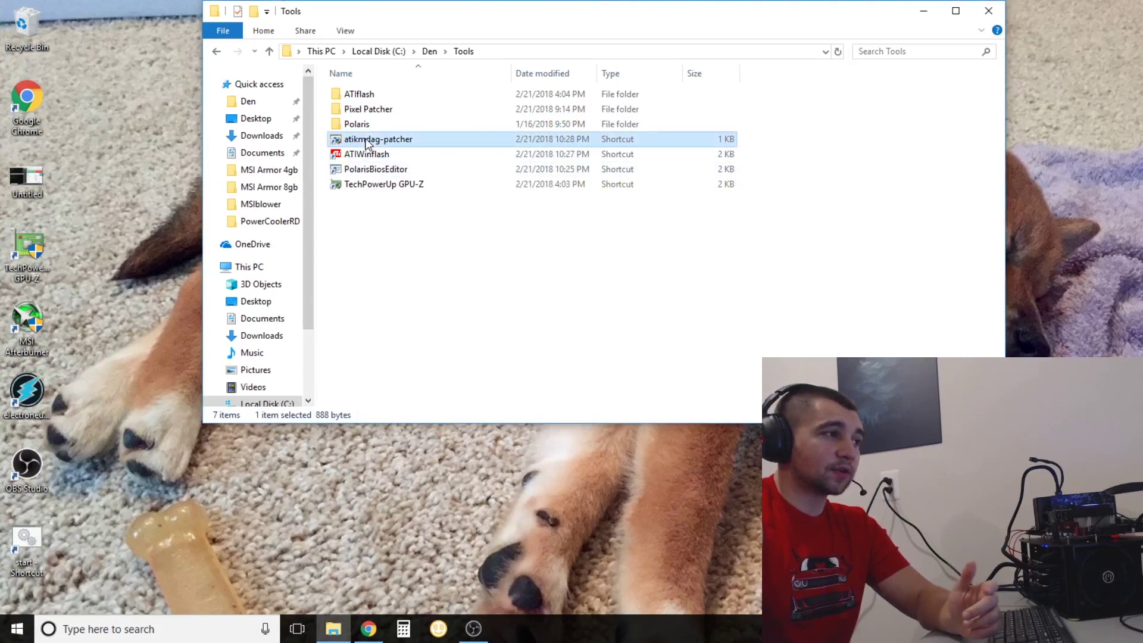
{"action": "right_click", "coordinate": [368, 142]}
{"action": "left_click", "coordinate": [417, 181]}
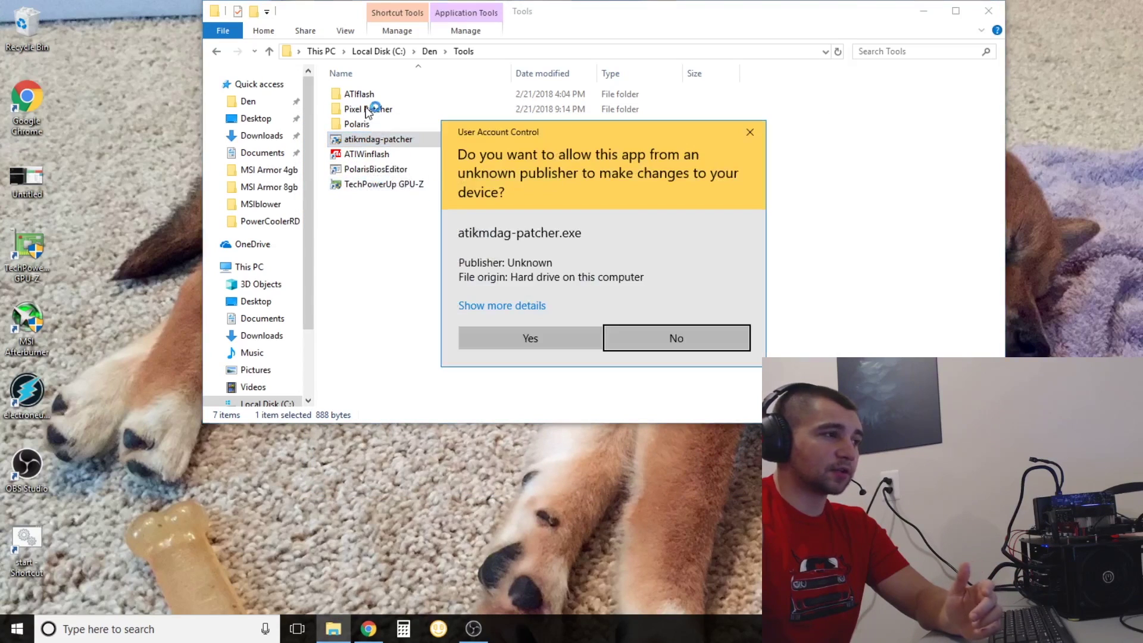
{"action": "left_click", "coordinate": [554, 342]}
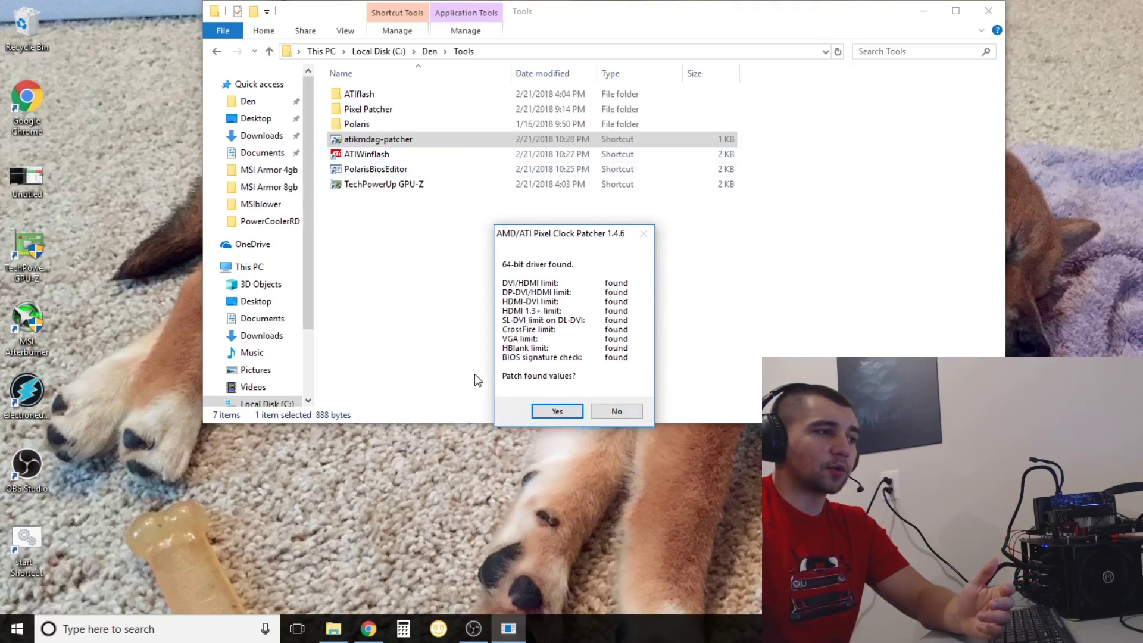
{"action": "left_click", "coordinate": [557, 412]}
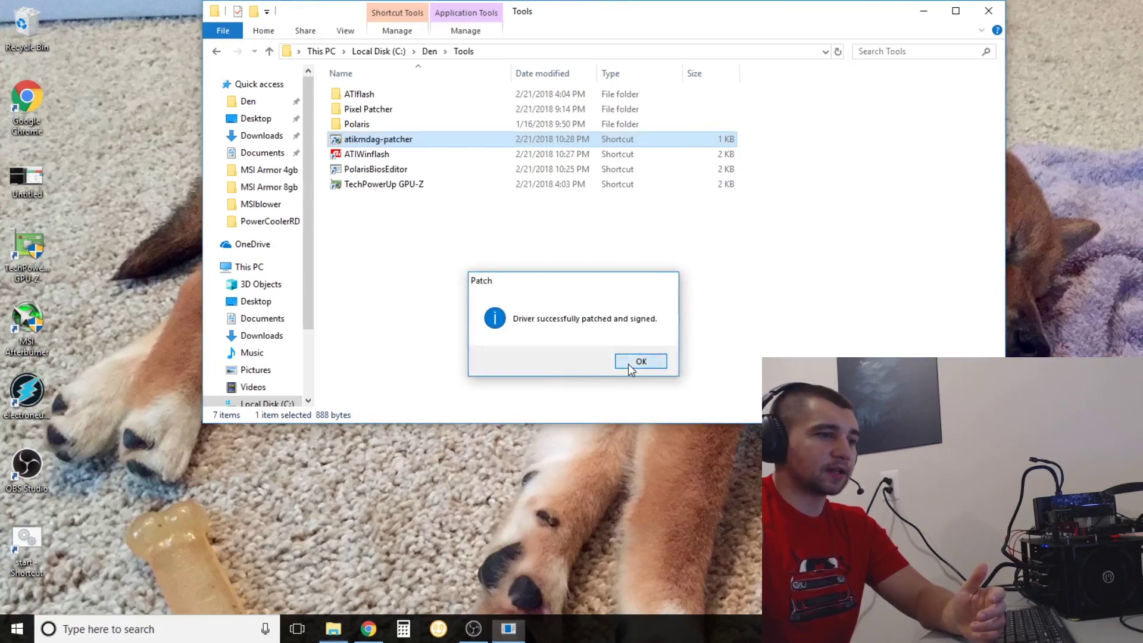
{"action": "left_click", "coordinate": [633, 364]}
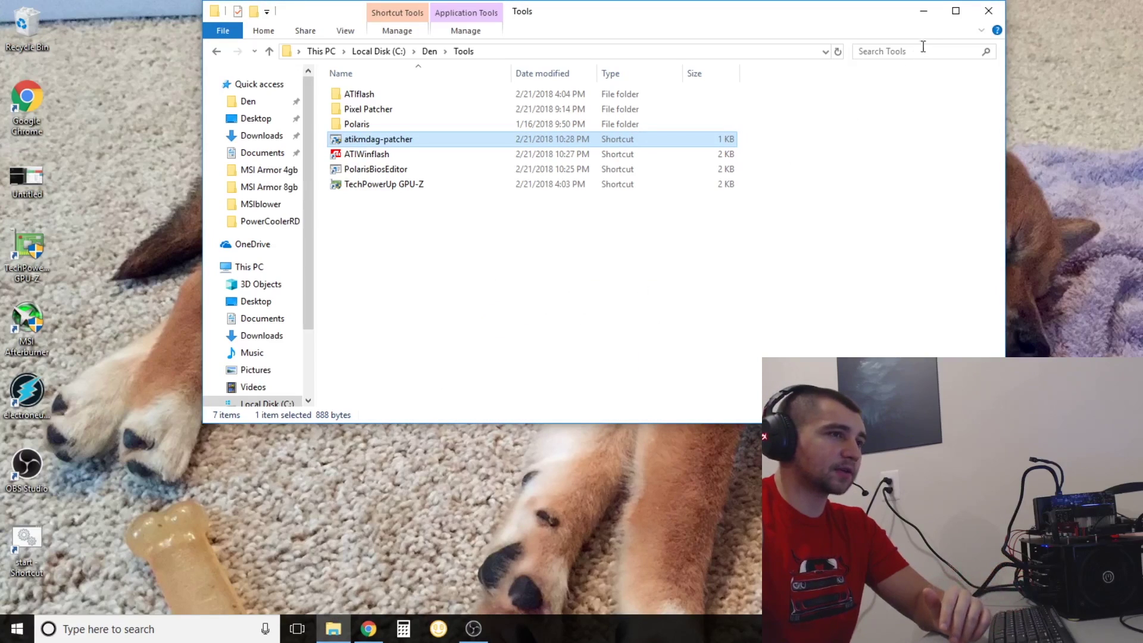